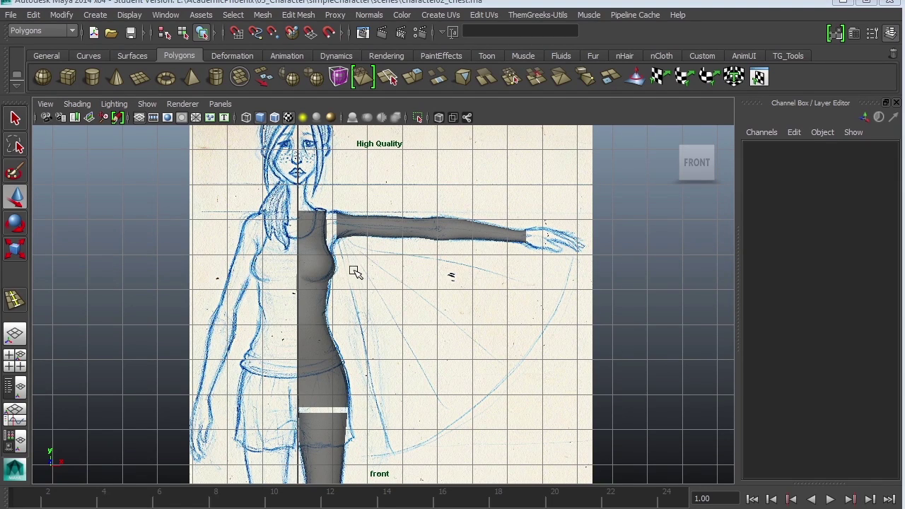
- Turn off the smooth preview on the torso and leg meshes
alt+middle_drag(386, 342, 401, 312)
alt+right_drag(424, 309, 505, 384)
alt+middle_drag(404, 413, 481, 333)
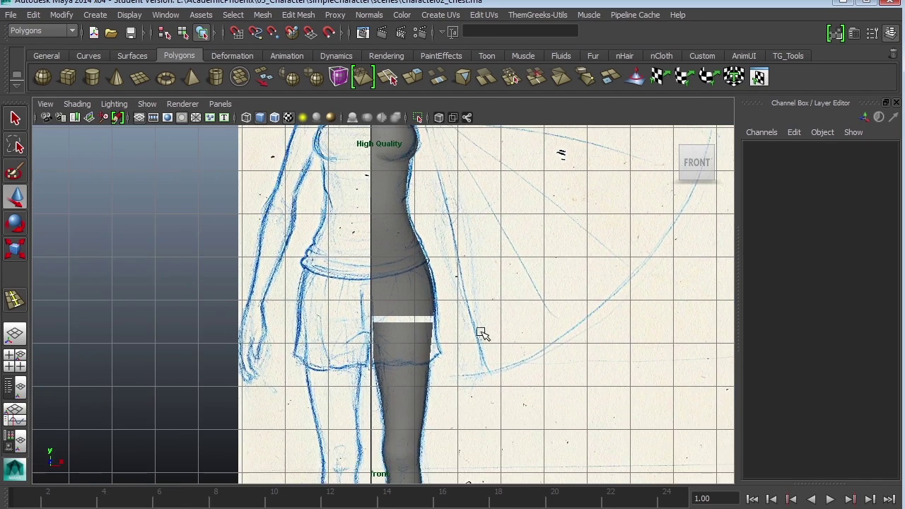
alt+right_drag(396, 314, 430, 343)
click(414, 300)
click(420, 364)
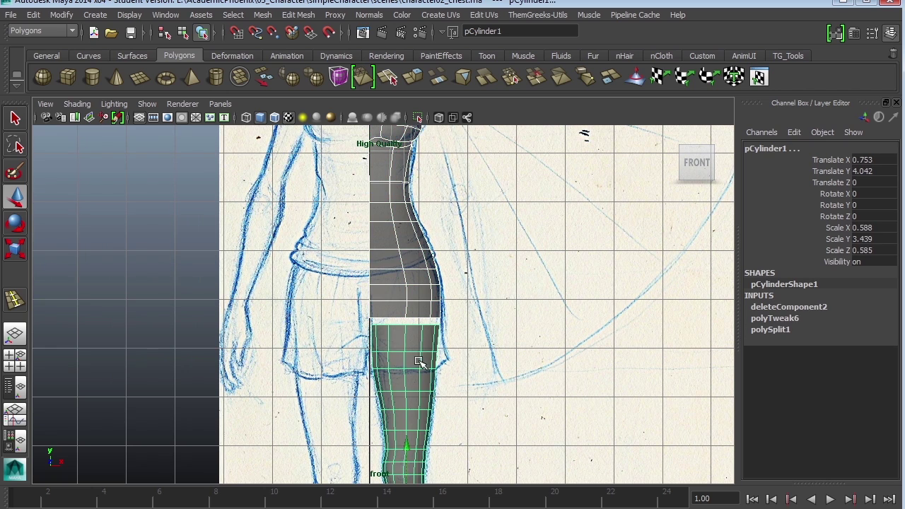
key(1)
alt+middle_drag(506, 290, 454, 419)
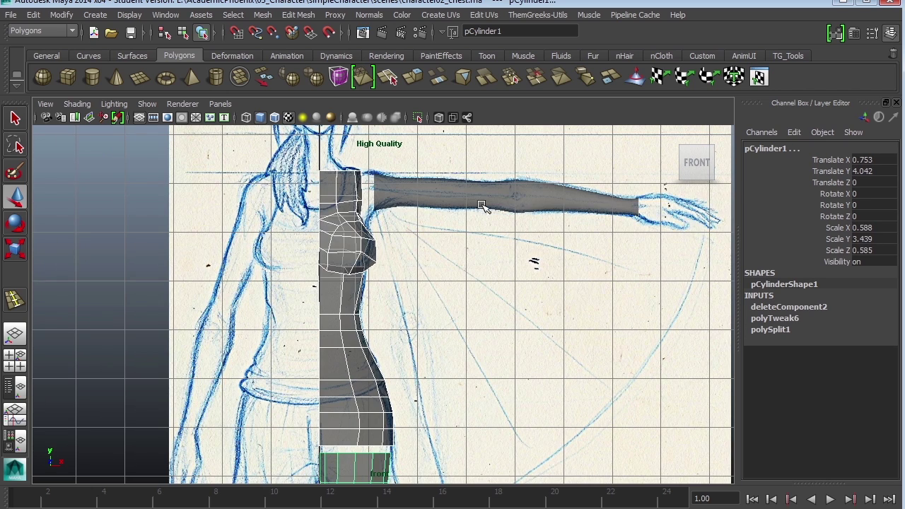
- Select the torso and leg meshes together in the front view, framing the gap between the hips and thigh
click(486, 187)
alt+middle_drag(481, 365, 535, 280)
alt+right_drag(580, 329, 650, 361)
alt+middle_drag(550, 362, 564, 259)
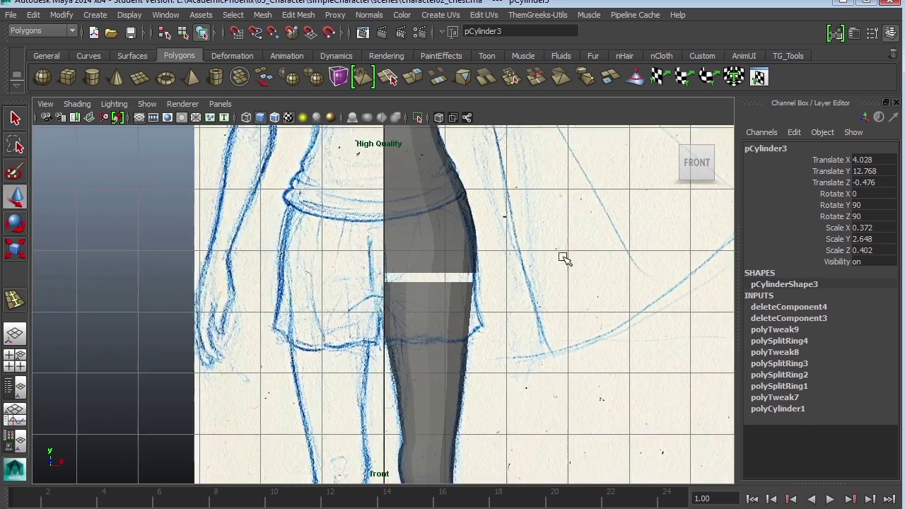
click(446, 258)
shift+click(445, 291)
alt+right_drag(519, 315, 580, 350)
alt+middle_drag(580, 350, 587, 375)
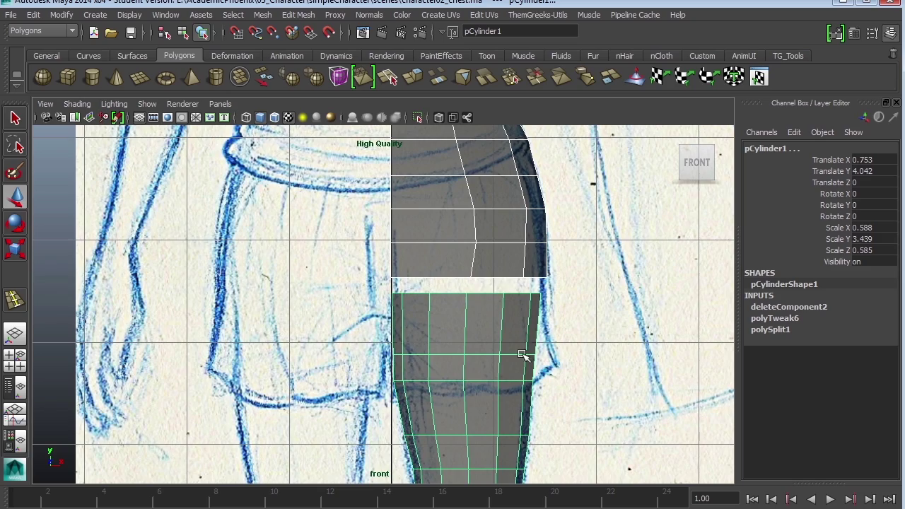
- Examine in perspective how the torso's bottom edges line up with the edges of the leg's top opening, using edge mode
key(space)
key(space)
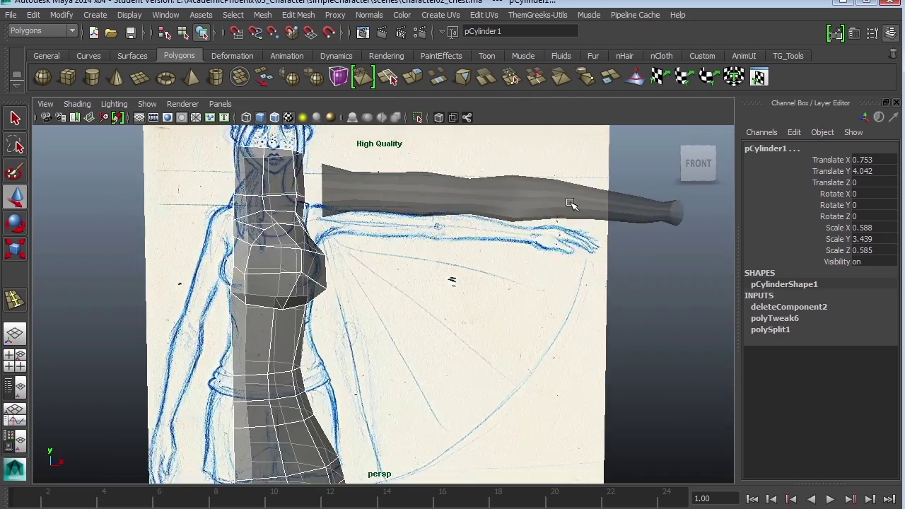
alt+drag(572, 204, 309, 338)
alt+middle_drag(434, 372, 380, 325)
mouse_move(491, 353)
alt+mouse_down()
mouse_move(426, 346)
mouse_move(488, 357)
alt+mouse_up()
alt+right_drag(495, 374, 541, 395)
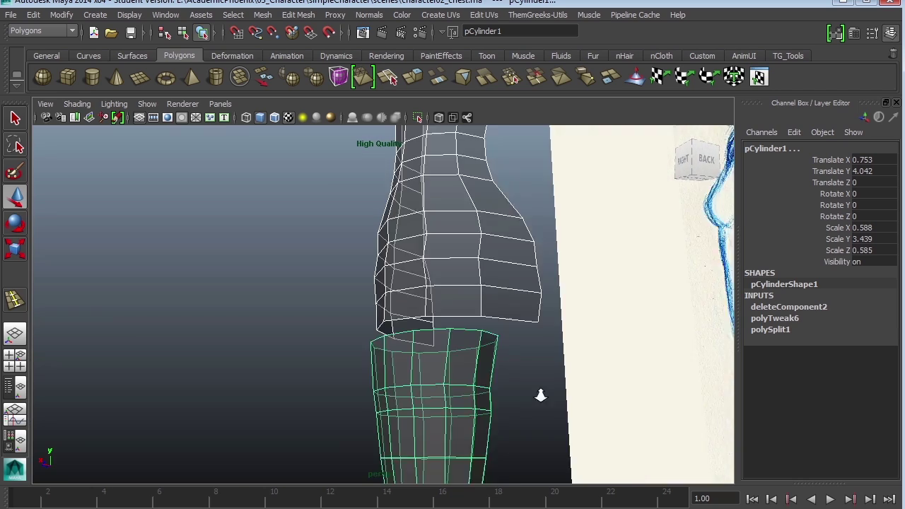
mouse_move(540, 395)
alt+mouse_down()
mouse_move(537, 317)
mouse_move(524, 332)
mouse_move(450, 346)
mouse_move(487, 348)
mouse_move(525, 341)
mouse_move(398, 344)
mouse_move(519, 348)
mouse_move(570, 291)
mouse_move(542, 317)
mouse_move(414, 327)
mouse_move(446, 355)
mouse_move(252, 213)
mouse_move(374, 378)
mouse_move(414, 338)
mouse_move(414, 351)
alt+mouse_up()
right_drag(398, 258, 402, 225)
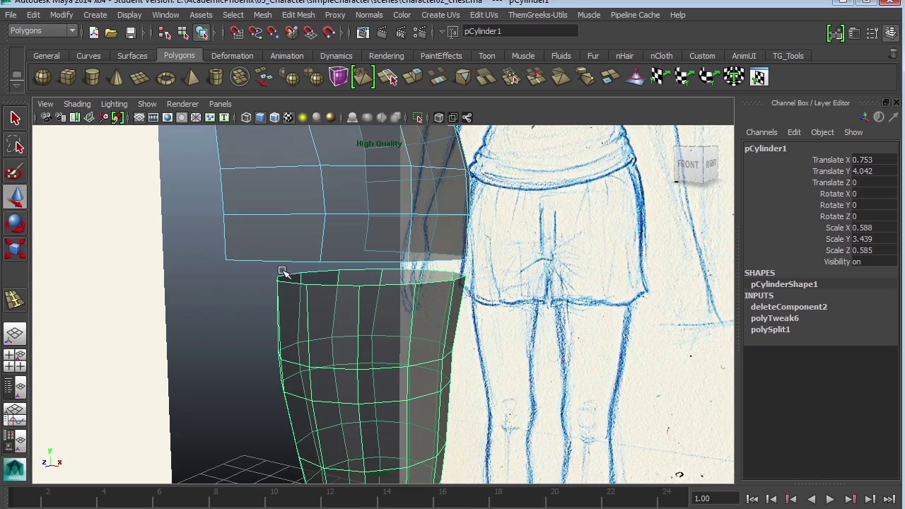
alt+drag(292, 263, 351, 309)
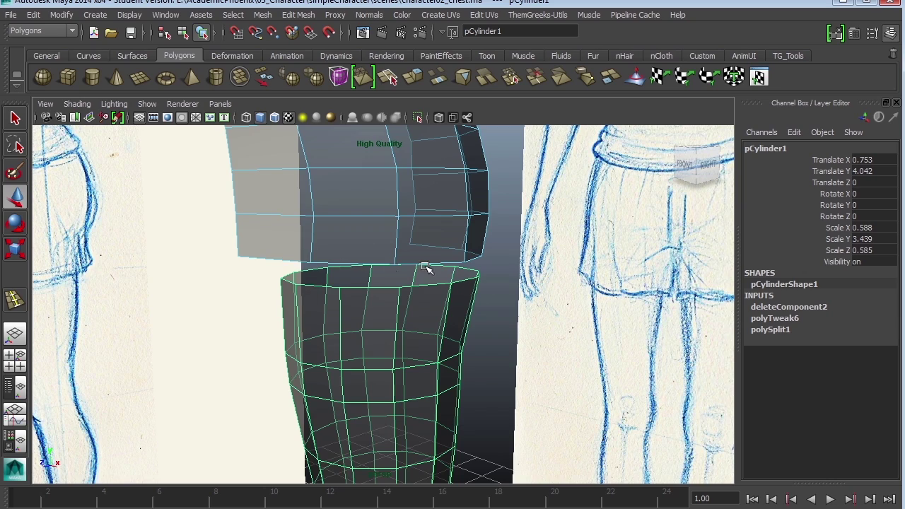
mouse_move(340, 311)
alt+mouse_down()
mouse_move(396, 297)
mouse_move(469, 305)
mouse_move(427, 302)
alt+mouse_up()
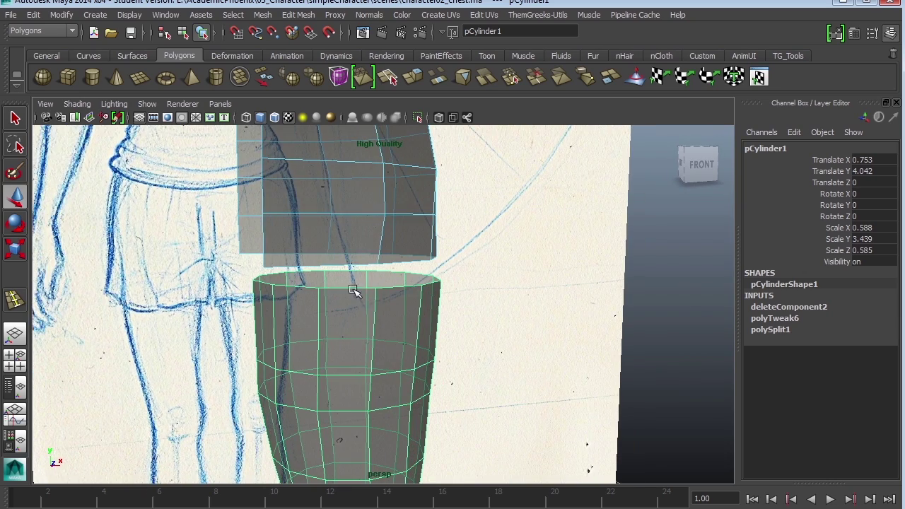
alt+drag(375, 313, 404, 351)
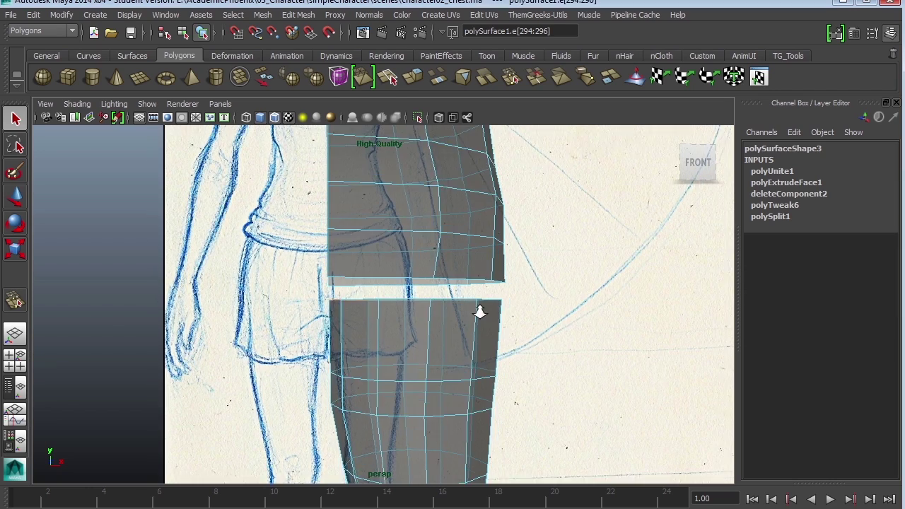
- In the front view, move the leg's top row of vertices down to widen the gap below the hips
key(space)
key(space)
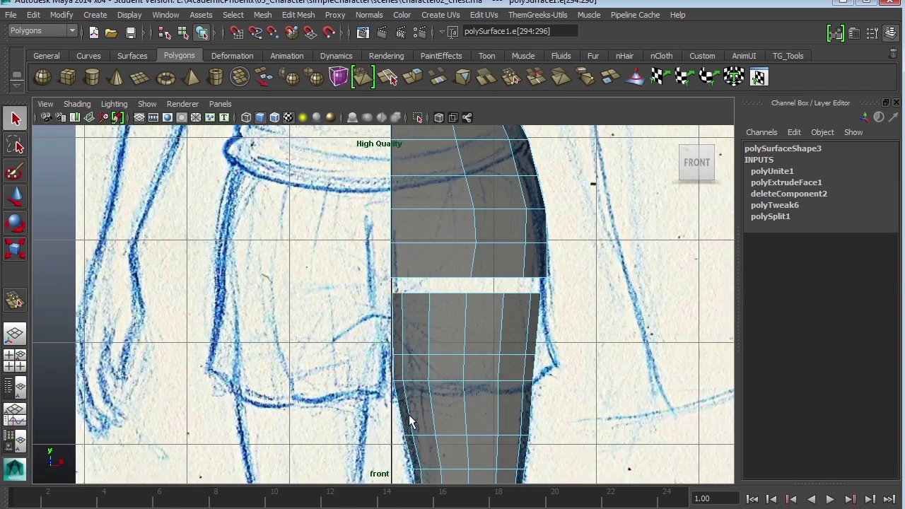
alt+middle_drag(470, 360, 400, 435)
alt+right_drag(399, 434, 483, 378)
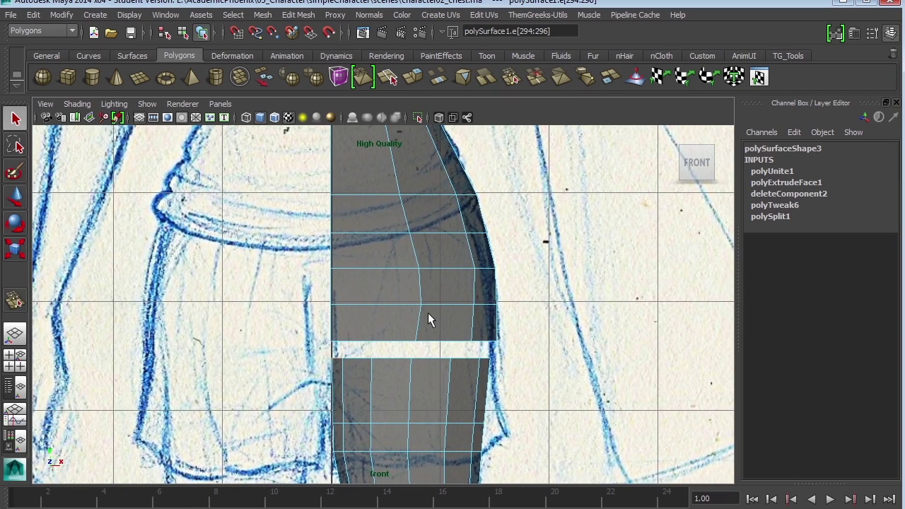
right_drag(428, 313, 375, 309)
drag(319, 345, 319, 345)
key(w)
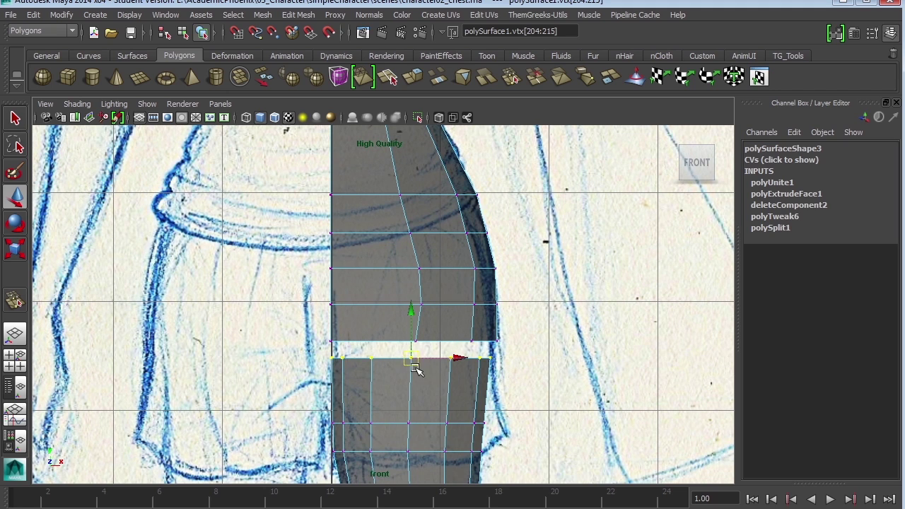
drag(411, 312, 411, 340)
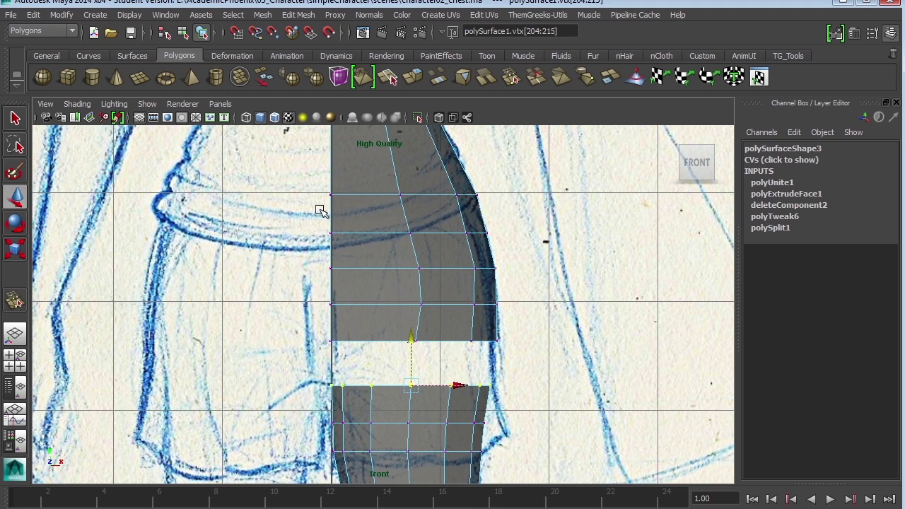
- Pull the centre-line and middle-column vertices of the lower torso down so the rows slope toward the crotch
drag(320, 210, 340, 348)
drag(331, 242, 330, 275)
drag(428, 347, 410, 252)
drag(464, 296, 428, 314)
drag(380, 256, 423, 239)
click(379, 307)
drag(379, 306, 364, 361)
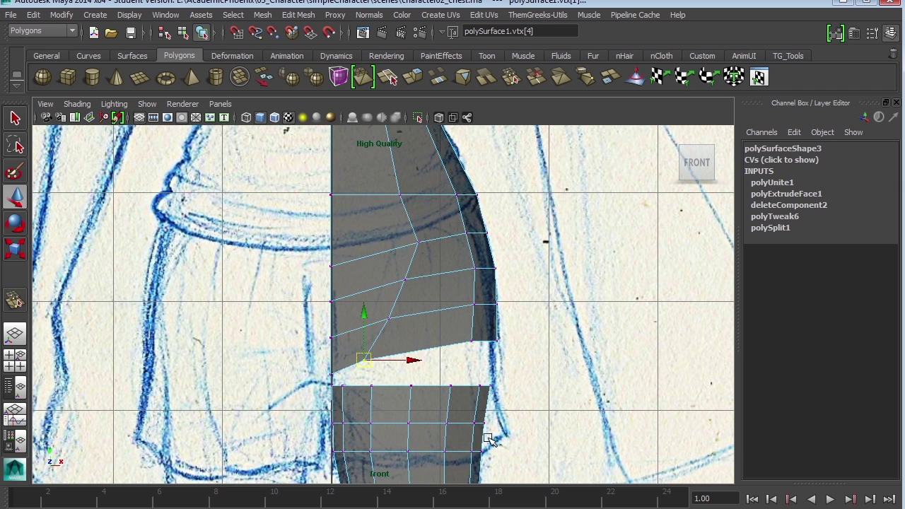
- Select the outer hip vertices, compress them vertically, and move them up along the sketched hip
drag(499, 406, 474, 324)
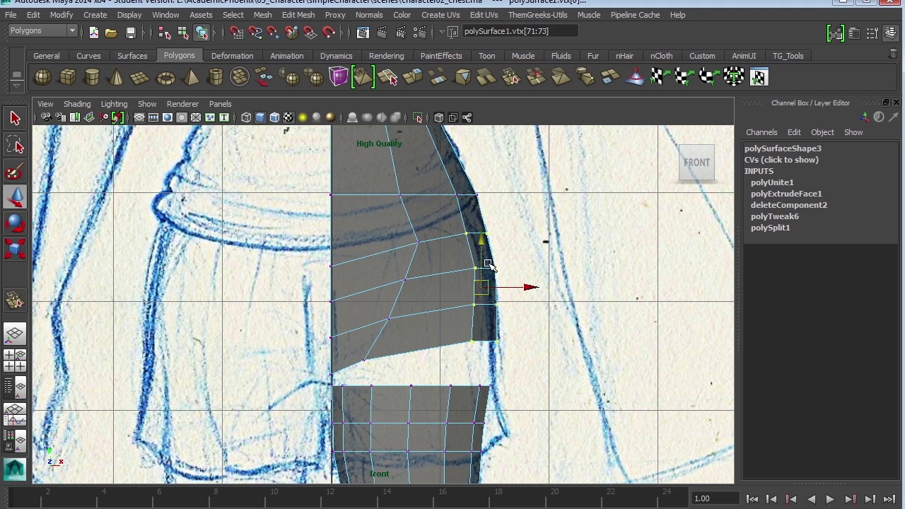
drag(482, 286, 483, 244)
key(ctrl+z)
key(r)
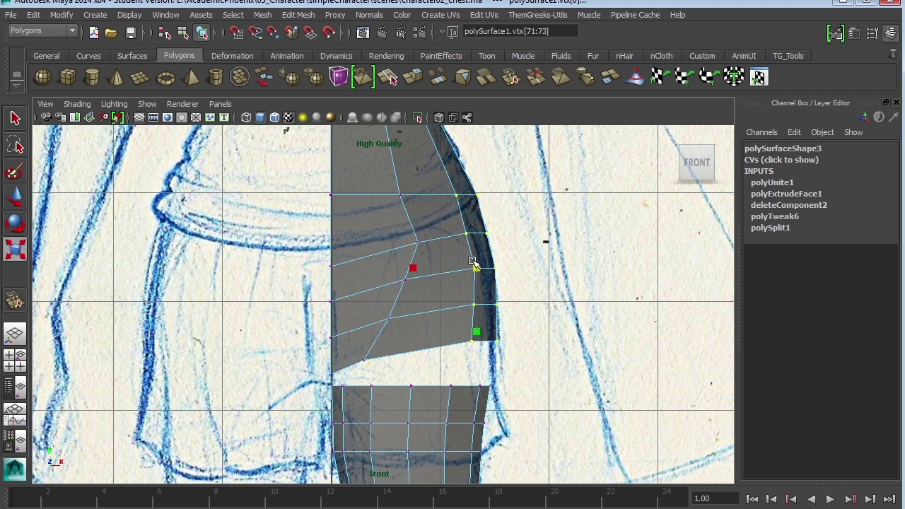
drag(477, 333, 482, 309)
alt+middle_drag(482, 309, 488, 398)
key(w)
drag(485, 358, 475, 309)
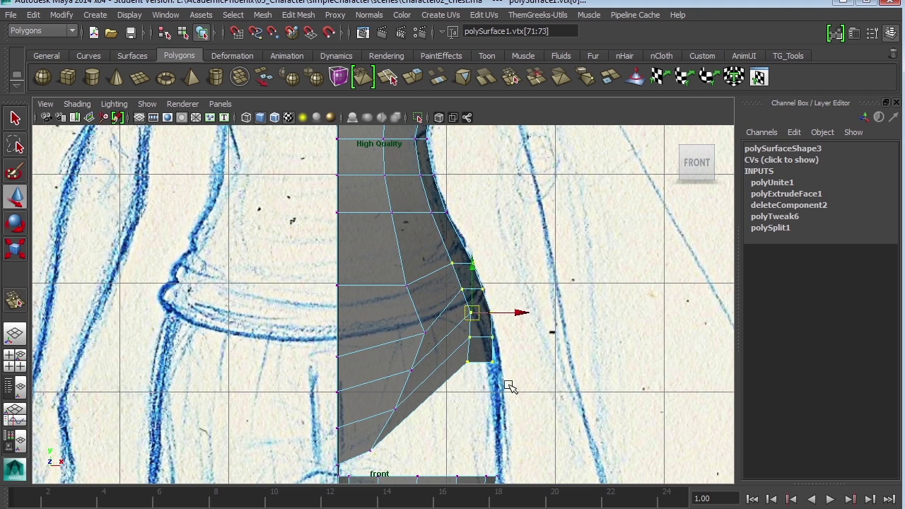
- Compress and raise the outer hip vertices a little more, and fit the lowest ones to the sketched outline
key(r)
drag(473, 376, 474, 368)
key(w)
drag(476, 312, 475, 296)
drag(512, 370, 511, 329)
drag(537, 321, 533, 318)
- Shift the middle-column vertices of the lower torso individually to smooth the edge flow across the hip
drag(427, 337, 419, 321)
click(413, 372)
drag(414, 371, 407, 365)
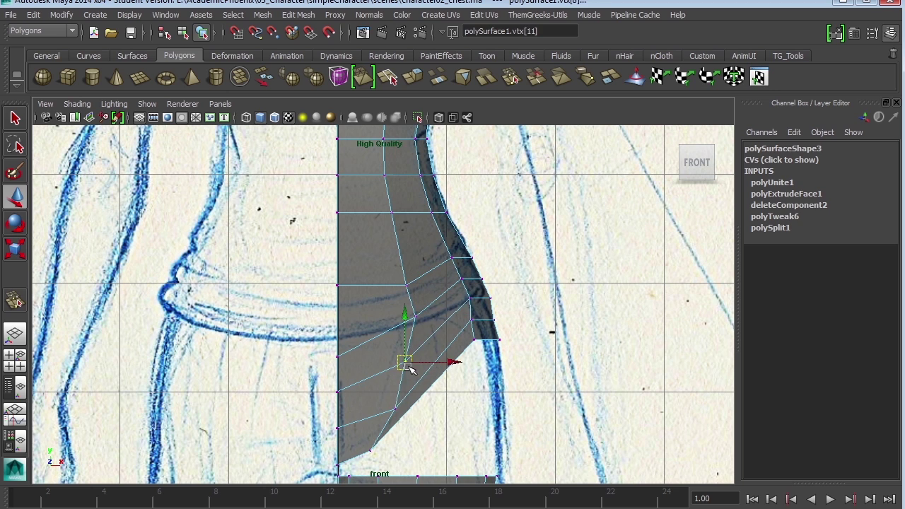
click(397, 410)
drag(397, 410, 390, 408)
click(529, 329)
alt+middle_drag(449, 422, 502, 350)
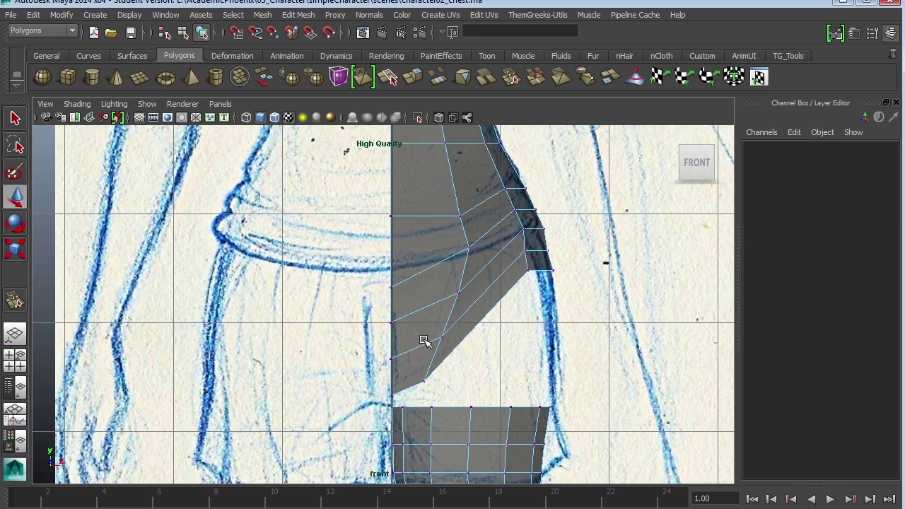
alt+right_drag(422, 340, 440, 213)
alt+middle_drag(440, 212, 437, 318)
drag(414, 290, 464, 290)
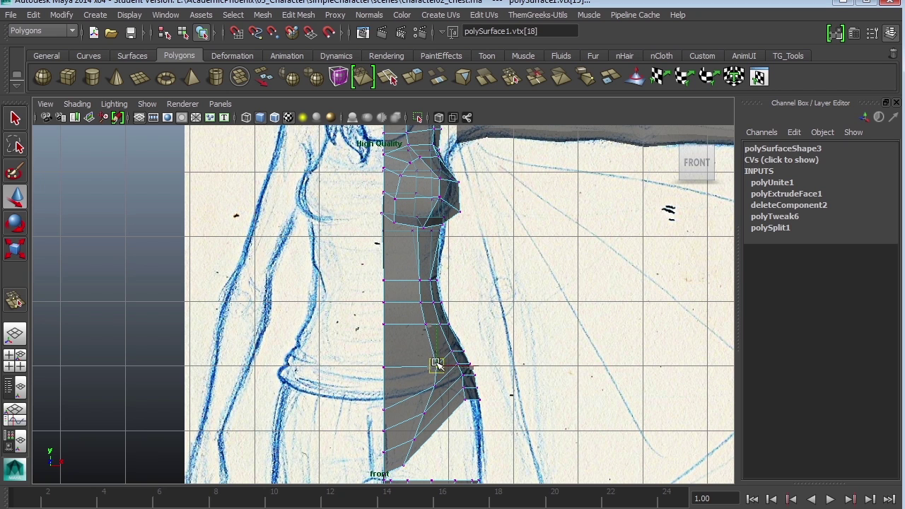
click(431, 413)
- Rotate the leg's top row of vertices to rise toward the outer hip and move it up toward the torso
alt+middle_drag(486, 435, 522, 351)
drag(521, 406, 509, 342)
key(z)
alt+middle_drag(507, 368, 518, 304)
drag(427, 330, 421, 328)
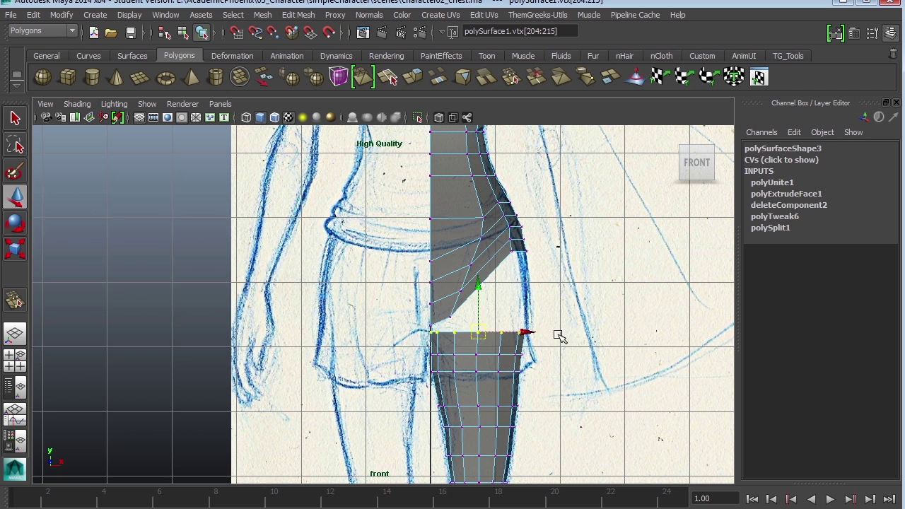
key(e)
drag(461, 275, 446, 280)
key(w)
drag(480, 333, 485, 319)
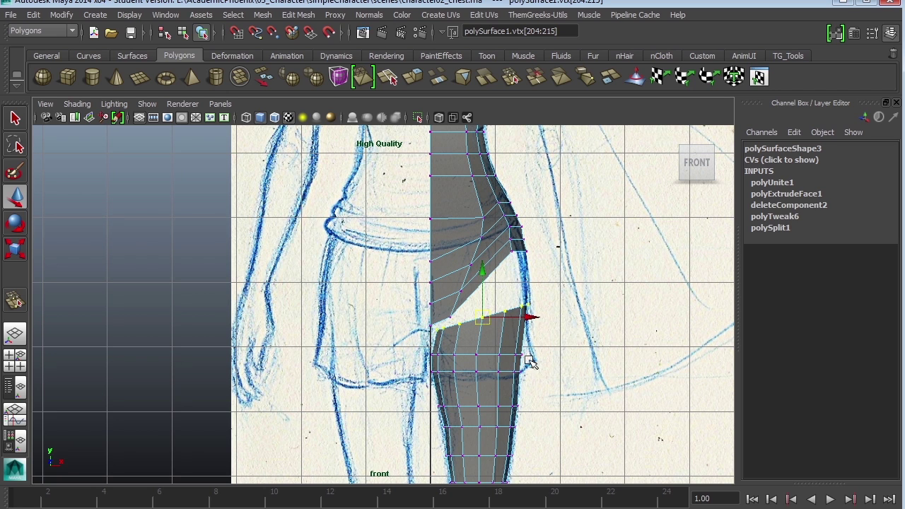
- Tilt the leg's second row of vertices to follow the slanted top row and raise it slightly
drag(531, 362, 418, 344)
key(r)
key(e)
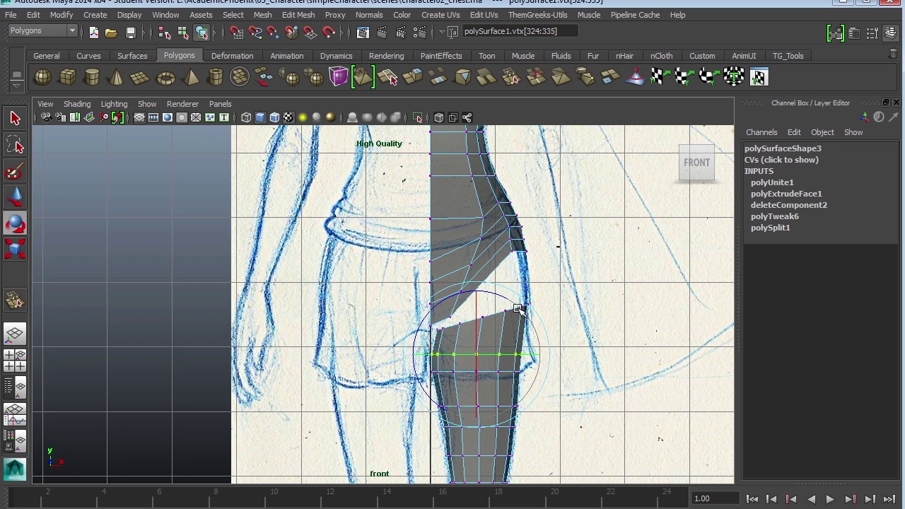
key(w)
drag(477, 354, 478, 348)
- Reposition the outer, middle and inner vertices of the leg's top row to follow the torso's slanted lower edge
drag(536, 316, 523, 292)
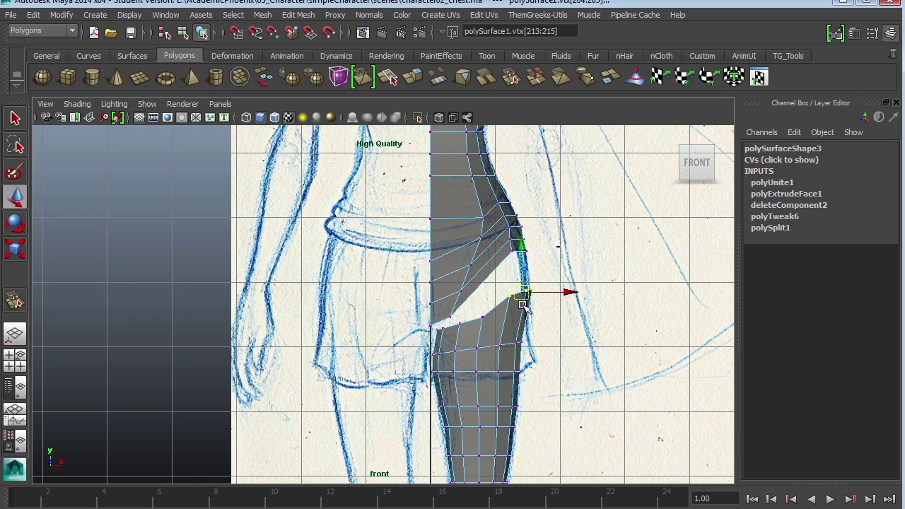
drag(490, 322, 477, 311)
alt+middle_drag(471, 330, 491, 321)
drag(467, 331, 451, 315)
drag(461, 322, 455, 324)
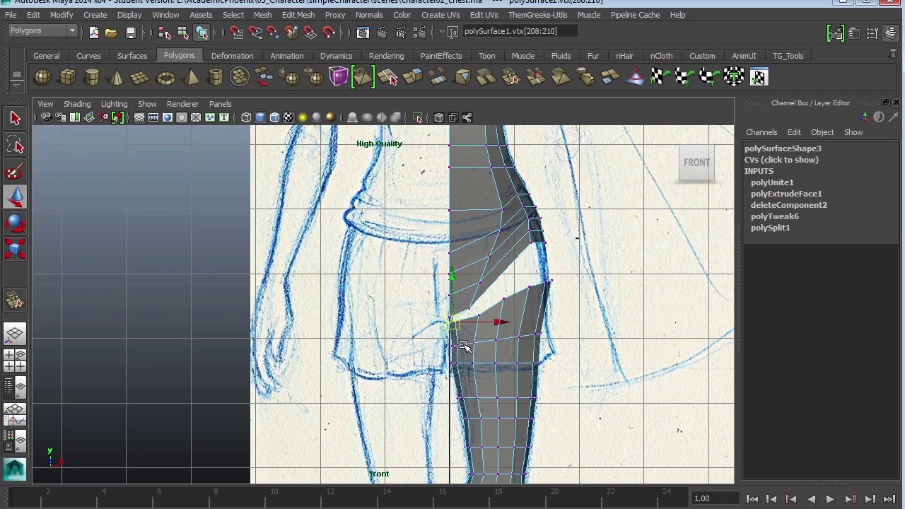
- Move the lower torso's middle-column vertices outward to make room between them and the centre line
alt+right_drag(464, 345, 487, 368)
click(438, 259)
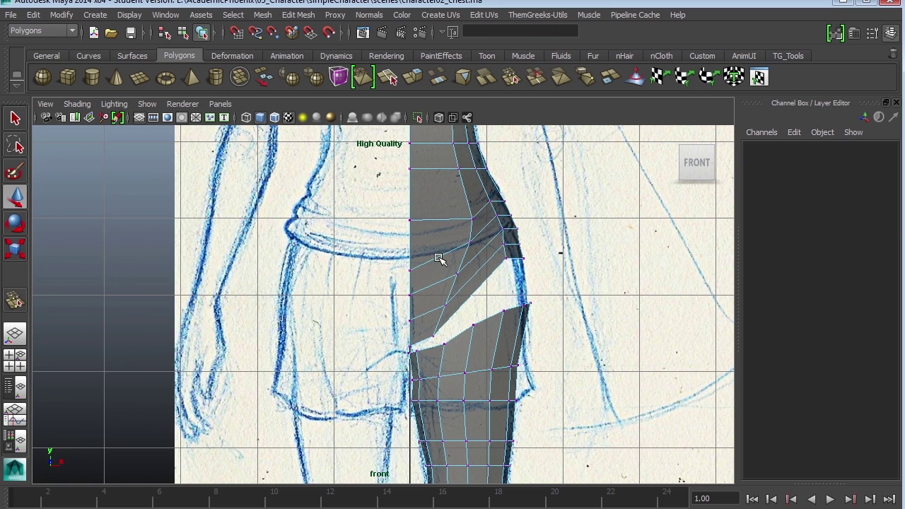
click(469, 257)
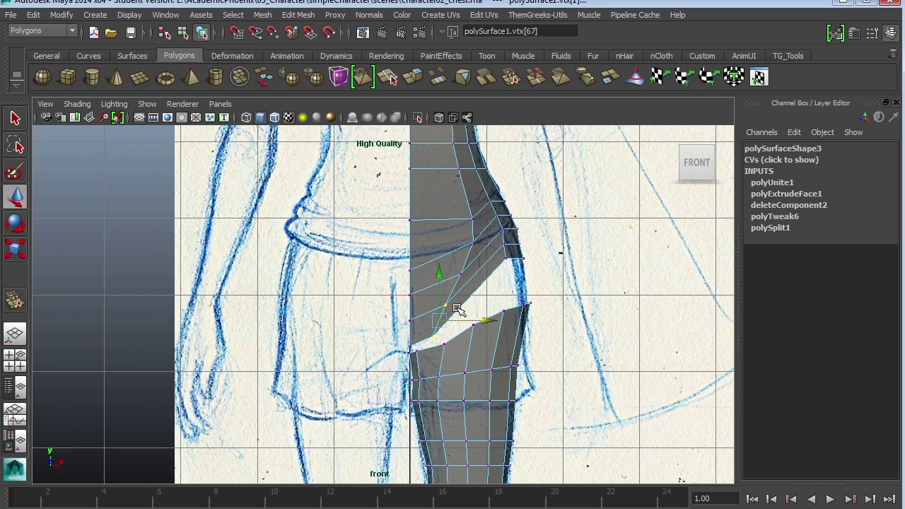
drag(458, 309, 457, 309)
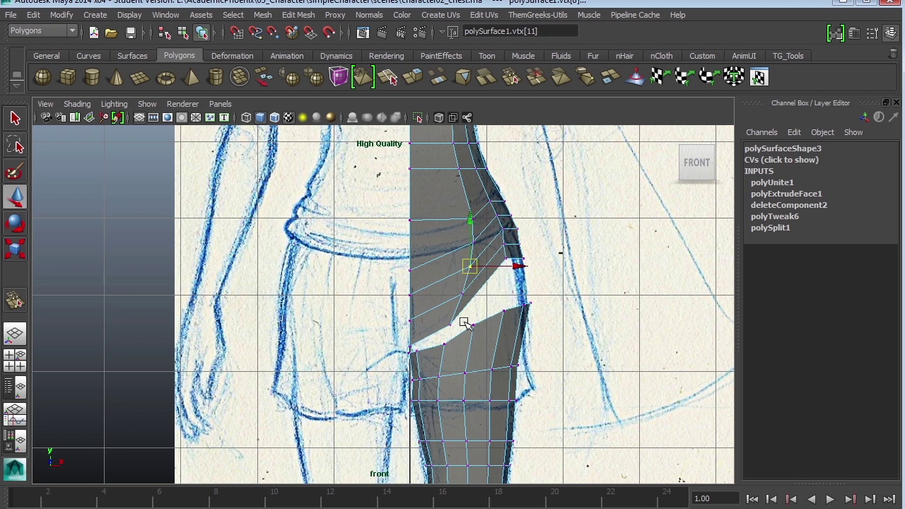
- Insert a vertical edge loop down the front of the torso between the centre line and the middle column
scroll(464, 322, down, 3)
click(298, 15)
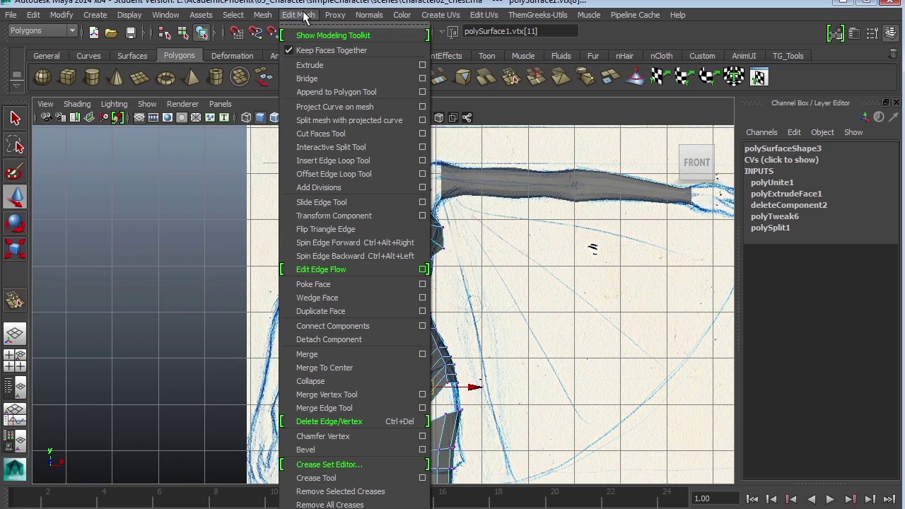
click(353, 164)
click(408, 427)
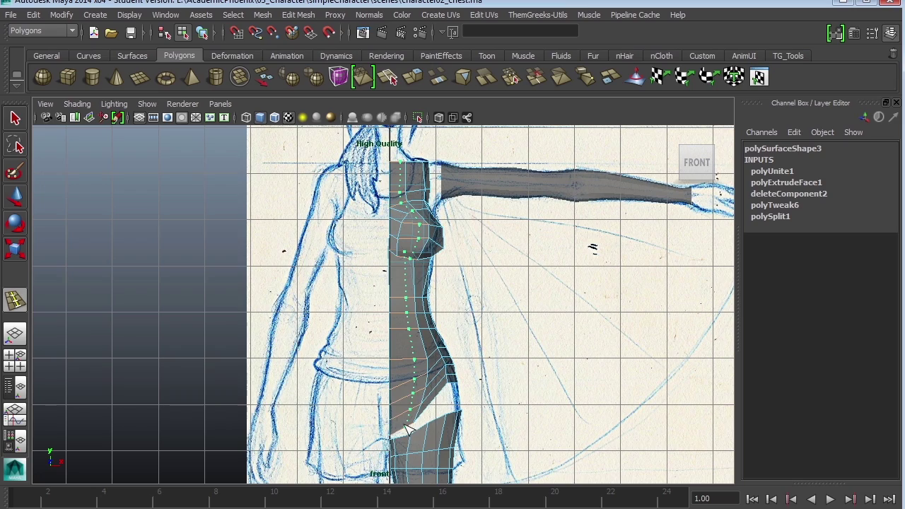
drag(403, 424, 406, 425)
alt+middle_drag(481, 403, 485, 288)
scroll(447, 297, up, 5)
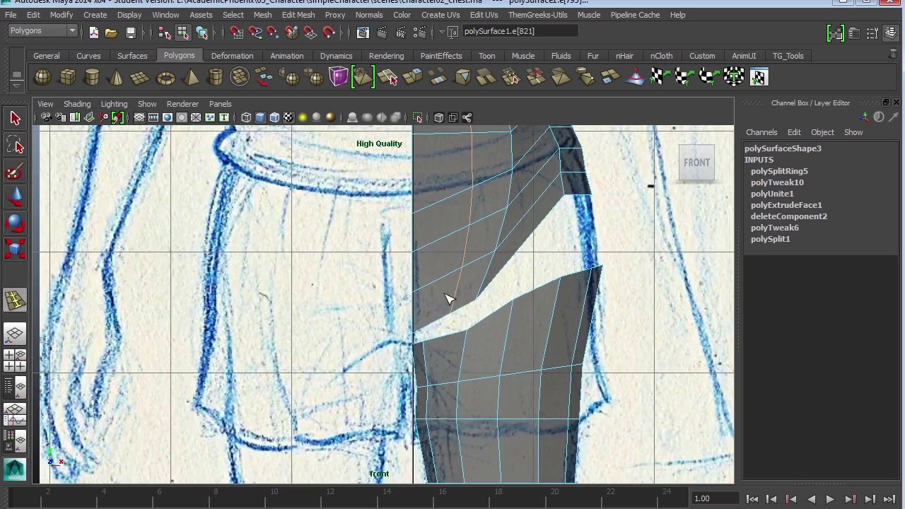
click(15, 118)
- Insert a vertical edge loop down the back of the torso between the centre line and the neighbouring column
alt+middle_drag(545, 424, 574, 346)
alt+right_drag(574, 347, 646, 428)
alt+middle_drag(568, 187, 527, 277)
key(space)
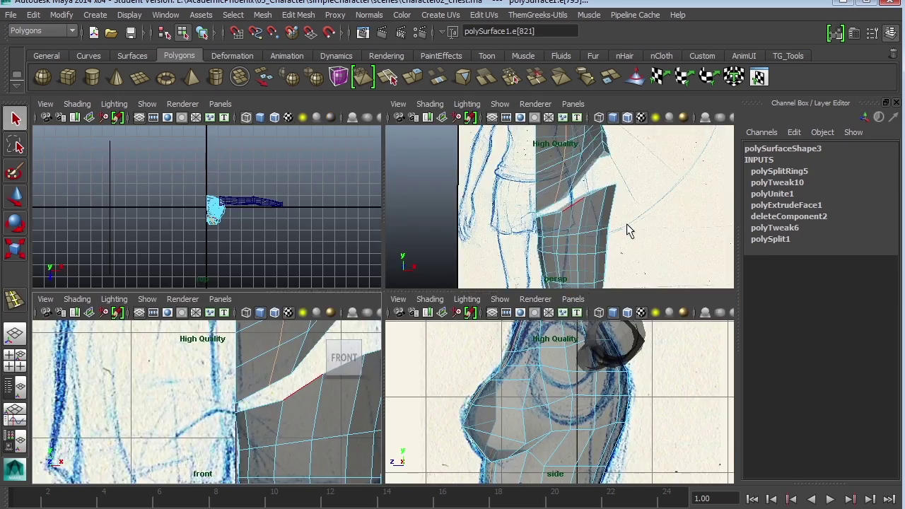
alt+drag(628, 230, 594, 228)
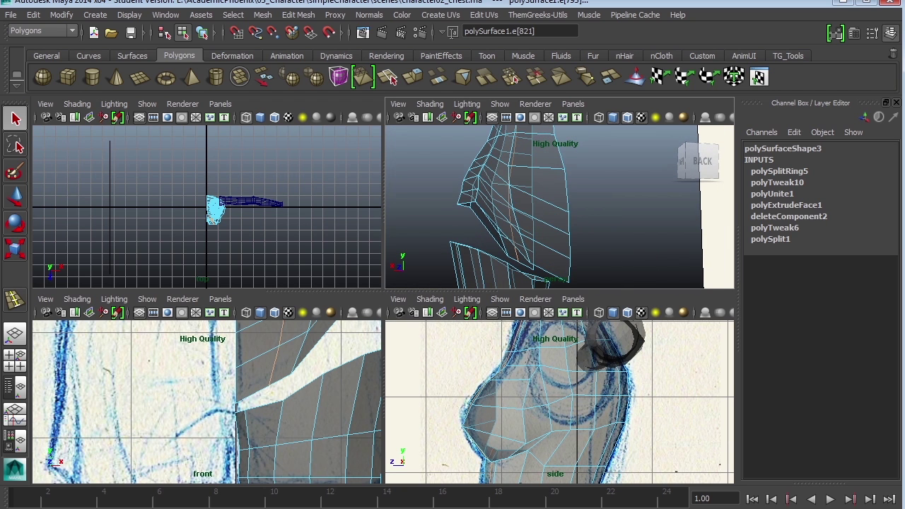
click(553, 273)
key(q)
key(space)
- Hide the front_ref and side_ref reference layers
mouse_move(515, 300)
alt+mouse_down()
mouse_move(511, 271)
mouse_move(396, 313)
mouse_move(530, 340)
mouse_move(751, 338)
alt+mouse_up()
click(896, 103)
click(855, 33)
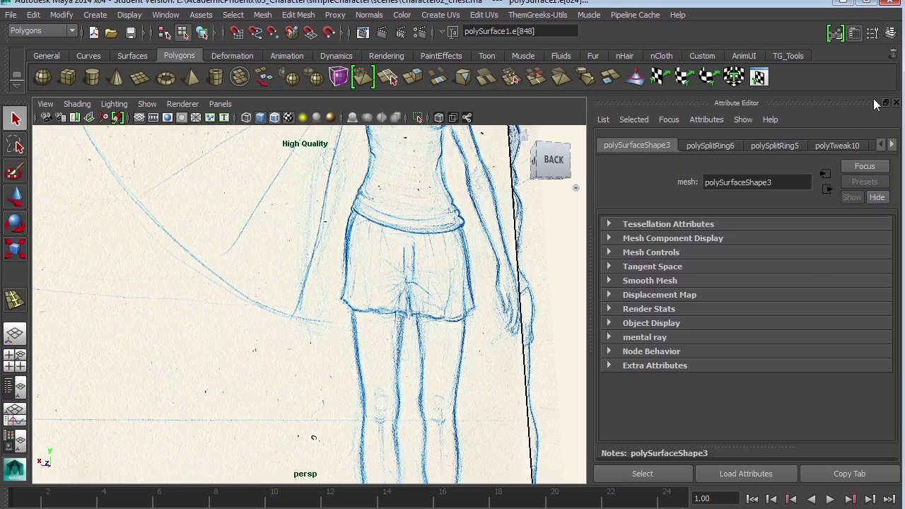
click(858, 37)
drag(812, 485, 825, 386)
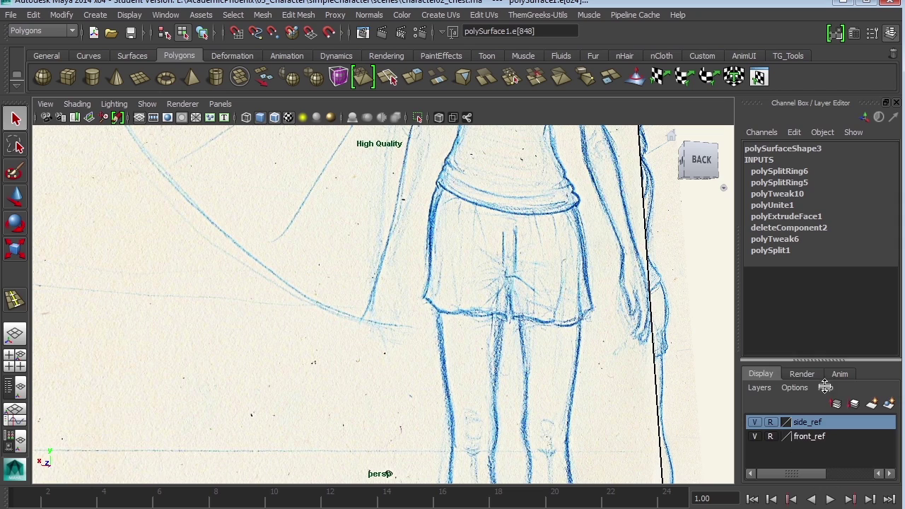
click(755, 437)
click(754, 422)
- Move the front and rear vertex columns on the outer hip closer to its middle column and slightly lower
alt+drag(406, 305, 415, 326)
alt+right_drag(415, 325, 555, 322)
alt+drag(555, 321, 517, 323)
alt+middle_drag(517, 323, 566, 367)
alt+drag(566, 367, 563, 304)
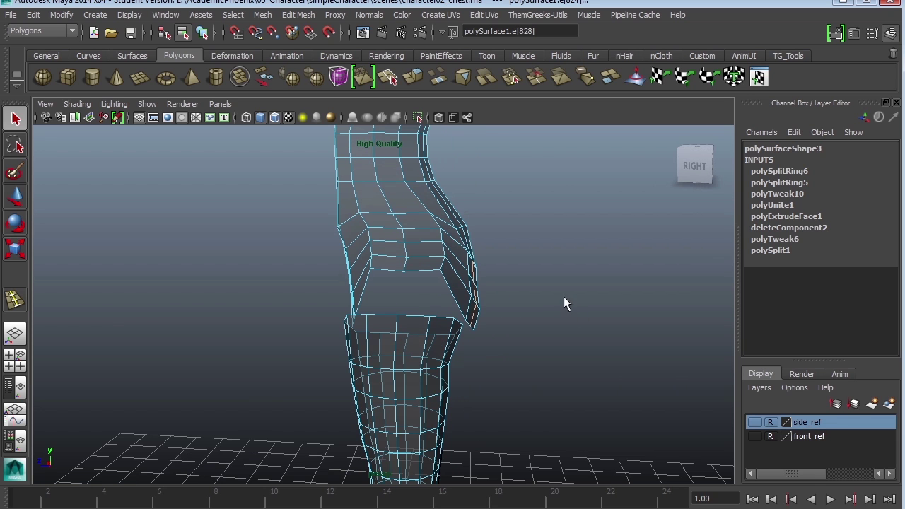
key(w)
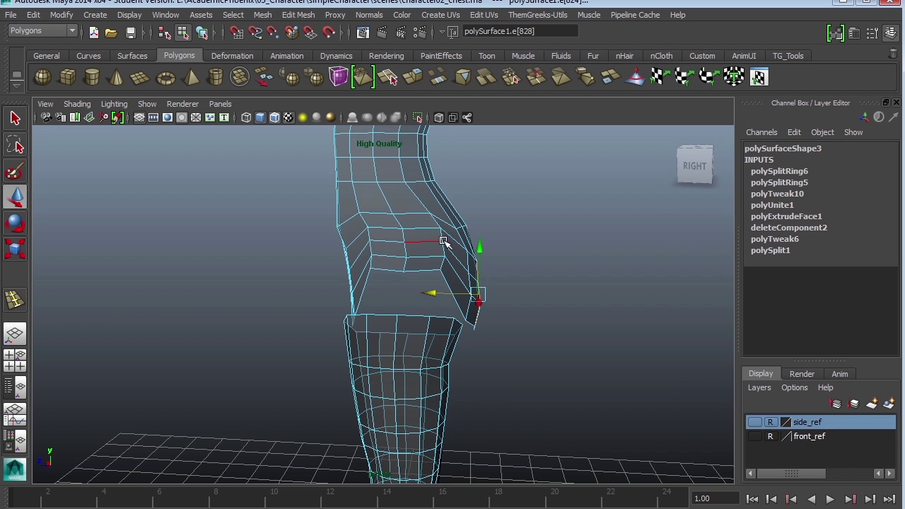
right_drag(446, 266, 398, 268)
drag(454, 284, 422, 205)
drag(392, 243, 340, 246)
shift+click(381, 269)
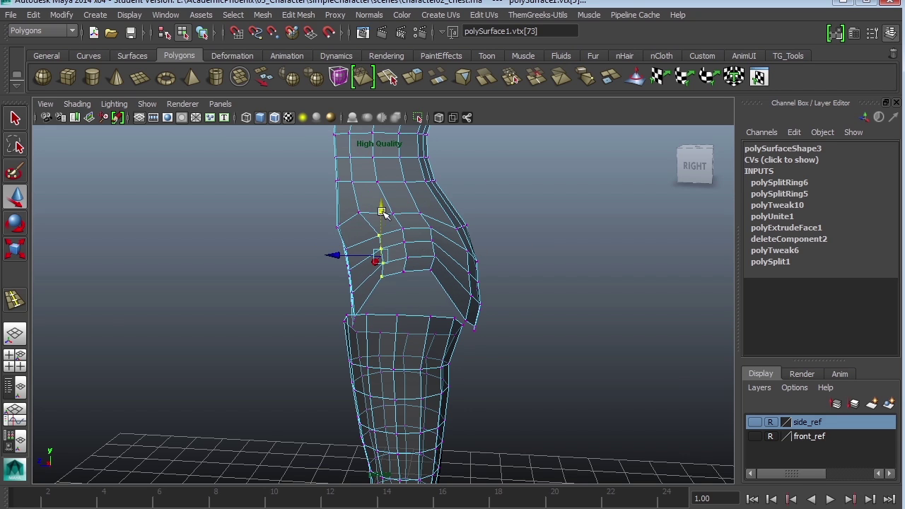
drag(438, 213, 412, 284)
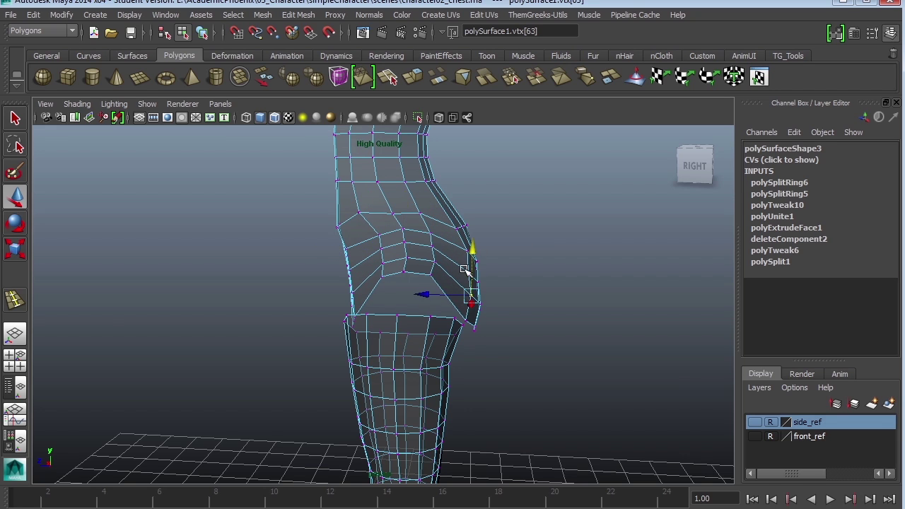
- Shift the outer buttock's column of vertices forward to space it more evenly between the hip side and the back
alt+right_drag(462, 228, 512, 273)
alt+middle_drag(512, 273, 505, 289)
click(475, 220)
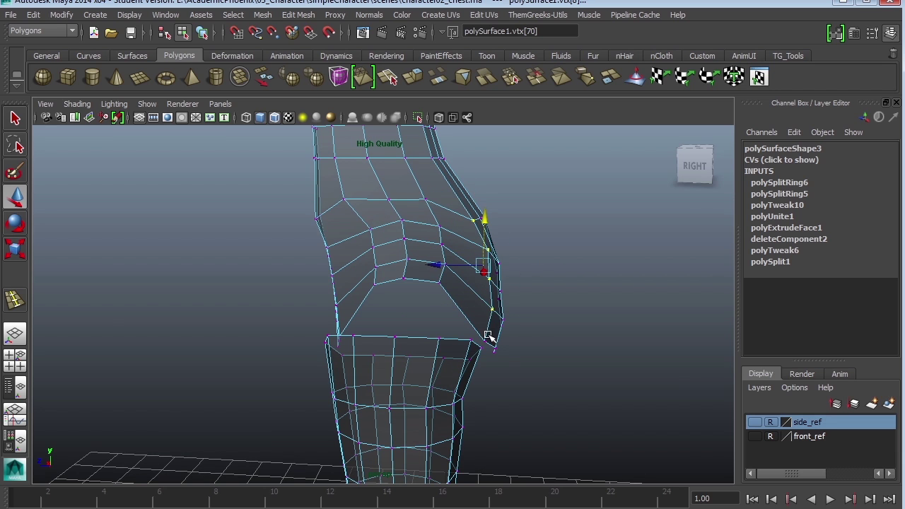
key(r)
drag(479, 285, 456, 273)
click(455, 271)
key(w)
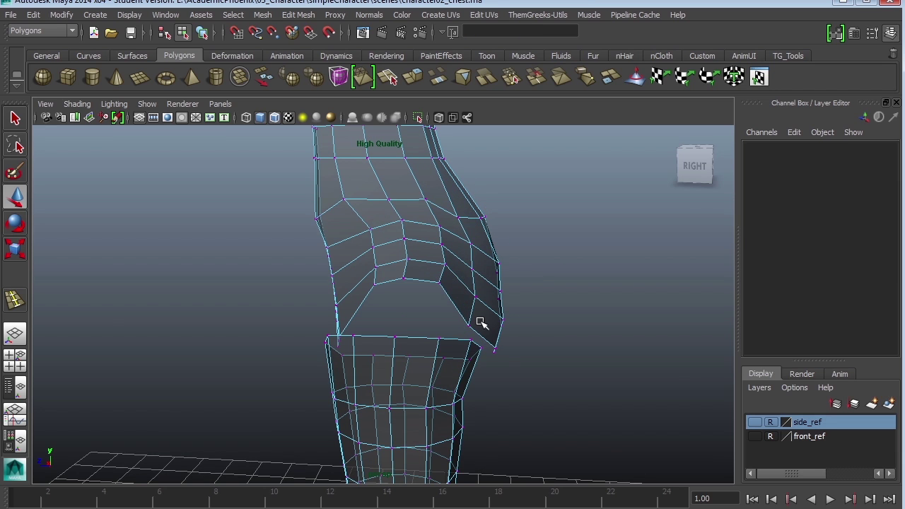
key(z)
drag(466, 233, 467, 225)
click(488, 270)
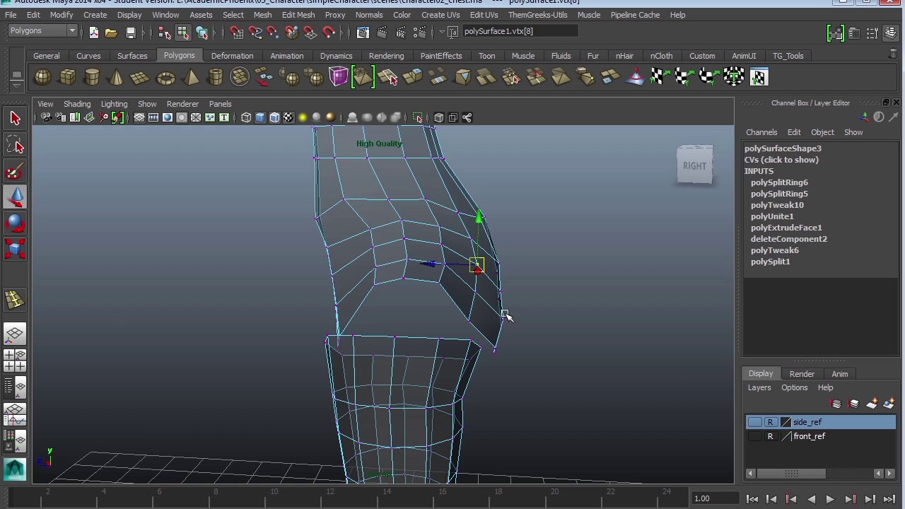
- Refine individual vertices of the outer buttock column from behind and below to smooth its curve
alt+drag(527, 273, 430, 336)
drag(426, 294, 416, 291)
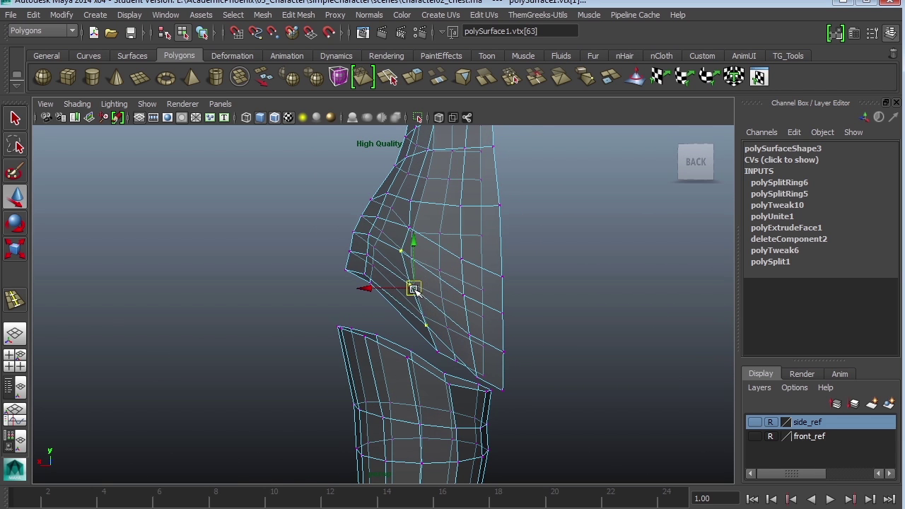
alt+drag(401, 221, 529, 275)
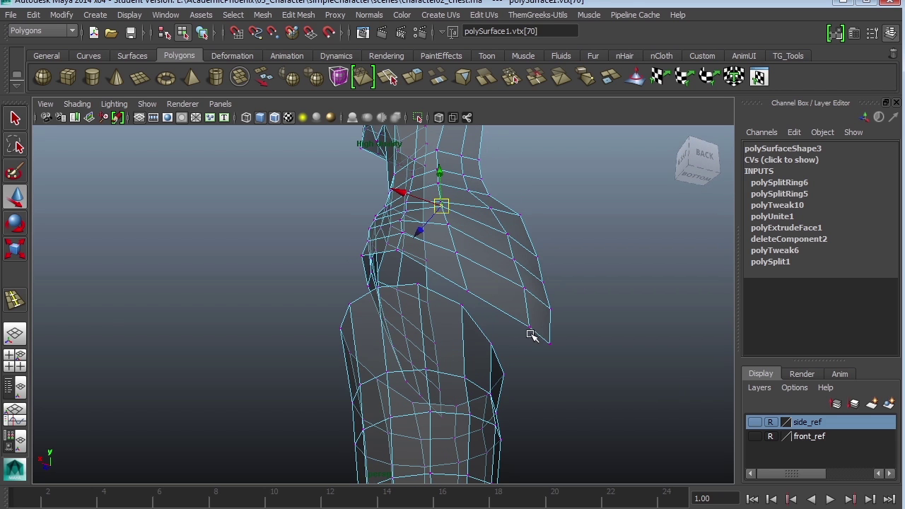
drag(475, 230, 474, 229)
- Reposition the vertices of the new back loop and its neighbours to round out the buttock near the centre line
alt+drag(527, 286, 595, 318)
drag(529, 320, 637, 337)
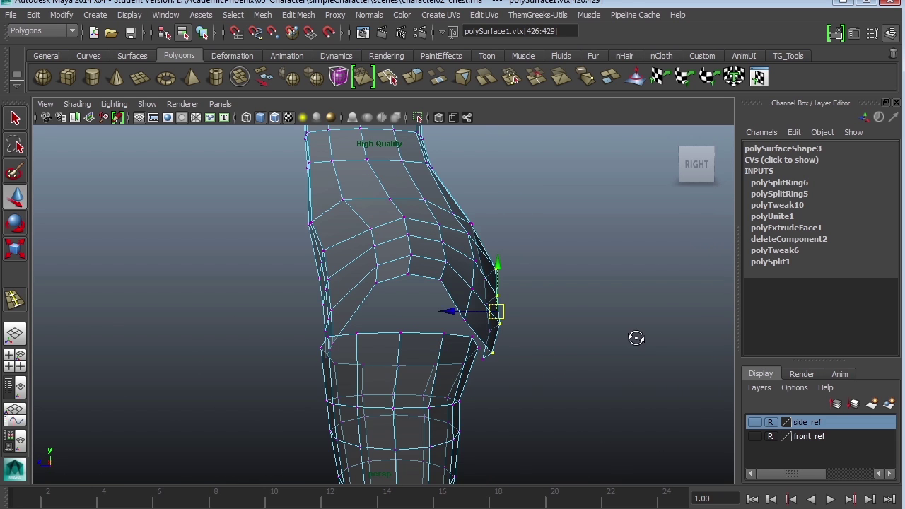
drag(504, 367, 488, 349)
drag(507, 393, 506, 307)
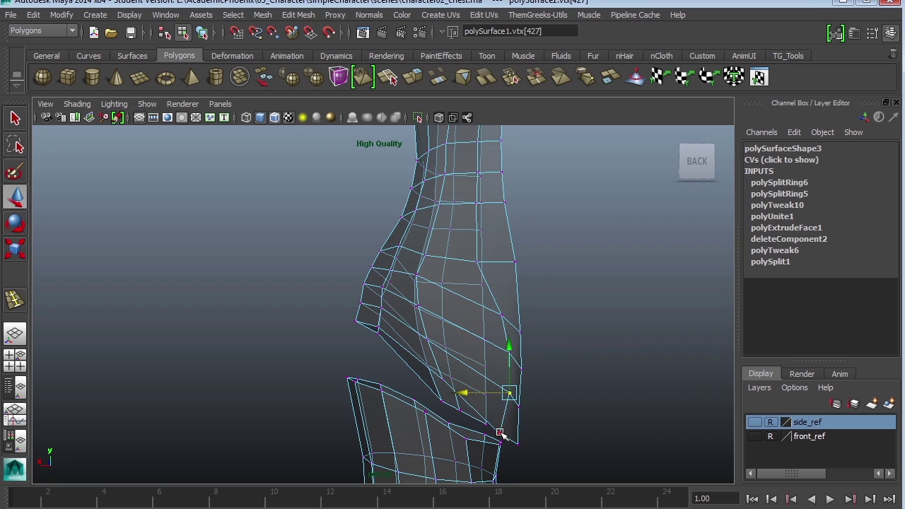
alt+drag(503, 406, 436, 376)
click(262, 344)
drag(305, 344, 297, 344)
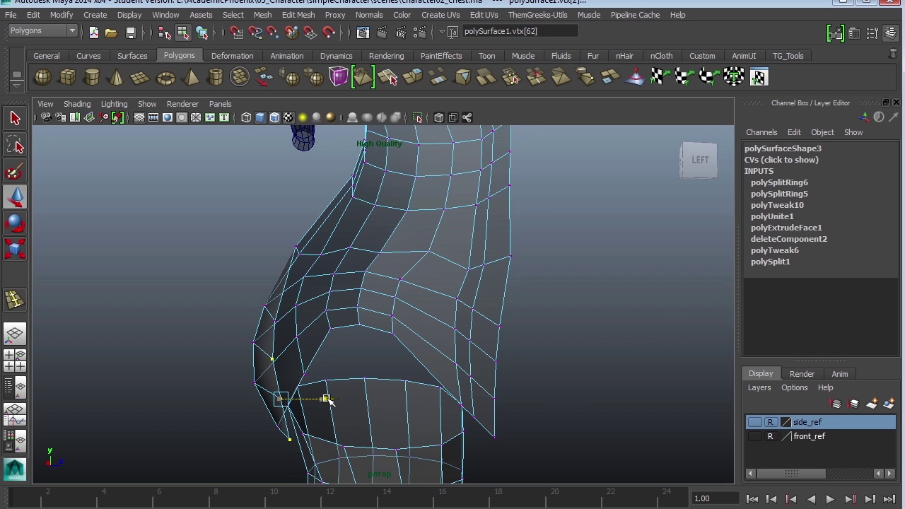
drag(328, 400, 330, 401)
- Show the front_ref layer, move the leg's inner top vertices away from the centre line, and adjust the torso's lower edge vertices
alt+drag(321, 324, 607, 429)
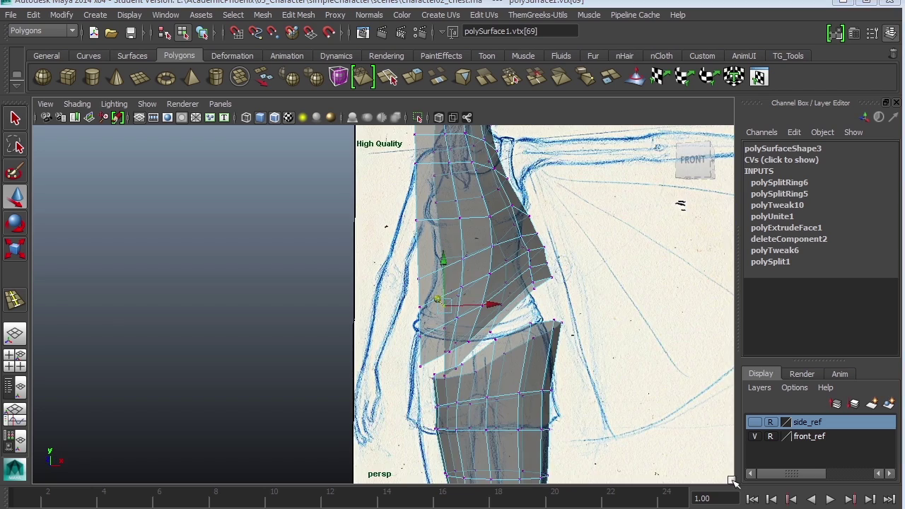
alt+drag(681, 202, 703, 194)
key(space)
key(space)
alt+middle_drag(483, 348, 454, 386)
alt+right_drag(450, 387, 454, 387)
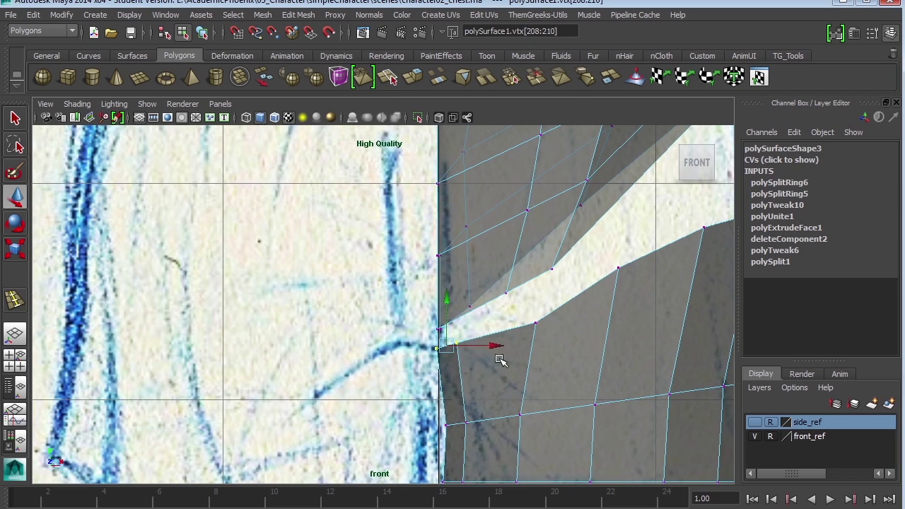
scroll(524, 345, down, 2)
drag(478, 342, 456, 327)
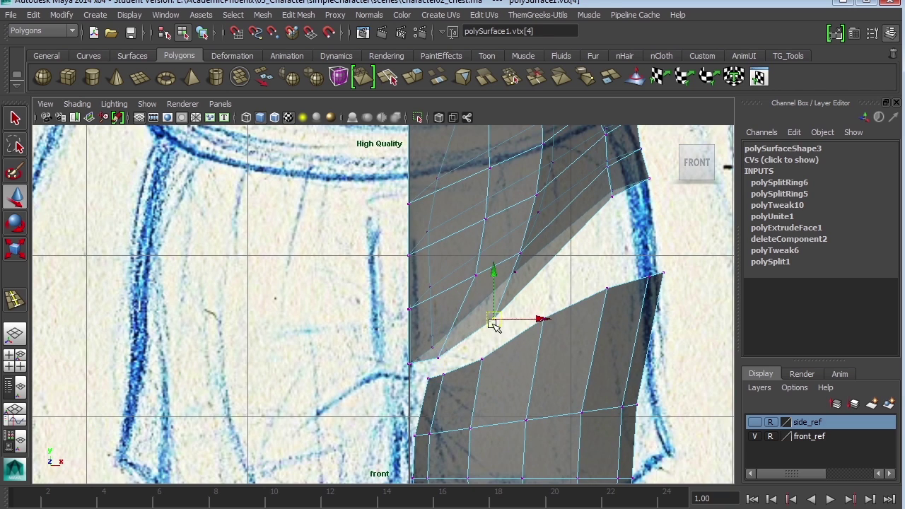
- Extrude the torso's bottom front edge beside the centre line backward under the crotch with a Translate Z of -1.707
right_drag(422, 355, 422, 312)
click(426, 361)
key(space)
key(space)
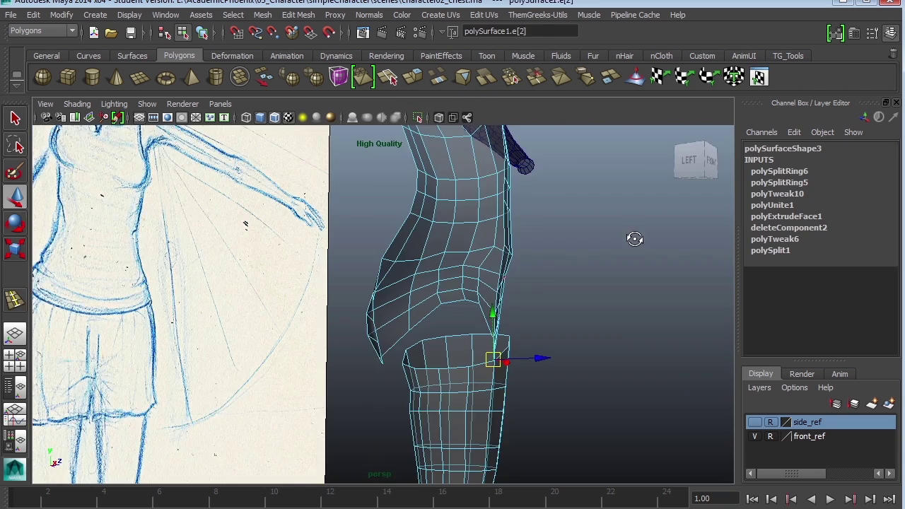
alt+drag(635, 239, 615, 247)
scroll(521, 320, up, 3)
mouse_move(521, 320)
alt+mouse_down()
mouse_move(537, 355)
mouse_move(300, 346)
alt+mouse_up()
click(264, 16)
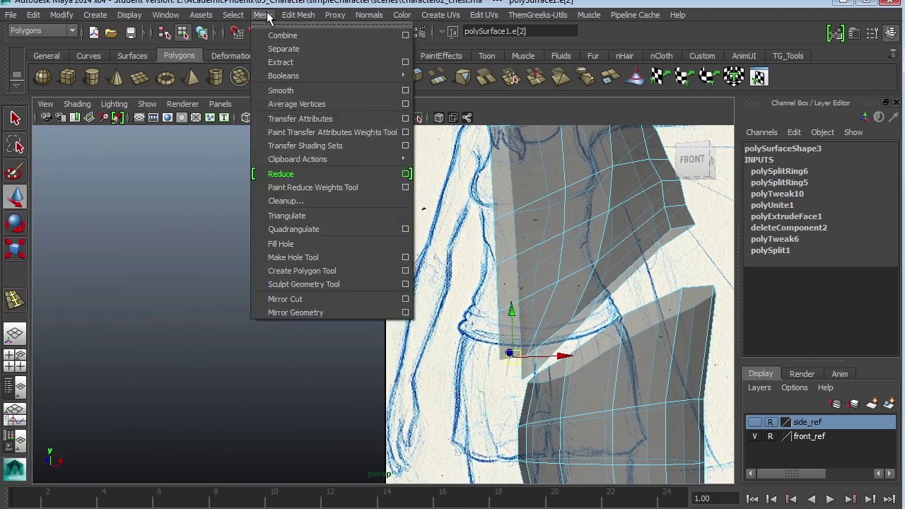
mouse_move(298, 17)
click(306, 65)
alt+drag(432, 290, 621, 278)
drag(582, 369, 582, 369)
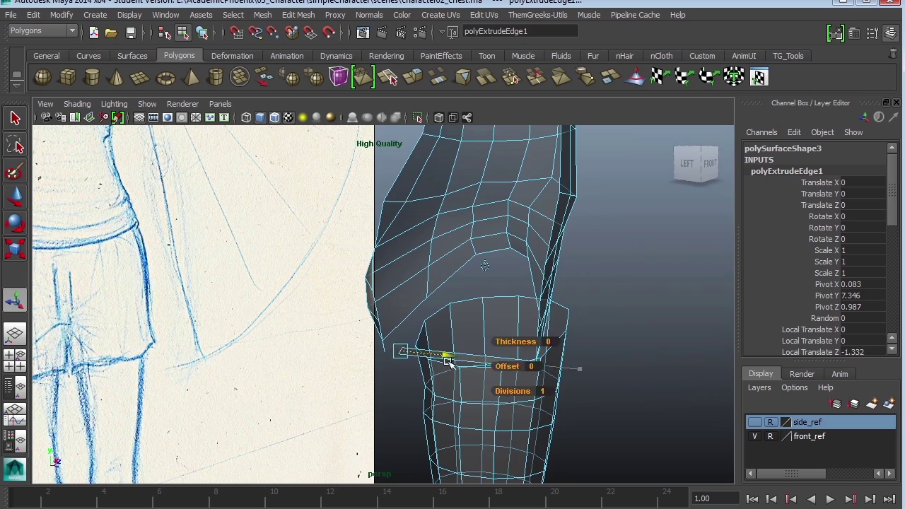
mouse_move(467, 357)
alt+mouse_down()
mouse_move(584, 348)
mouse_move(390, 347)
mouse_move(412, 278)
mouse_move(348, 305)
mouse_move(353, 344)
mouse_move(354, 304)
mouse_move(366, 281)
alt+mouse_up()
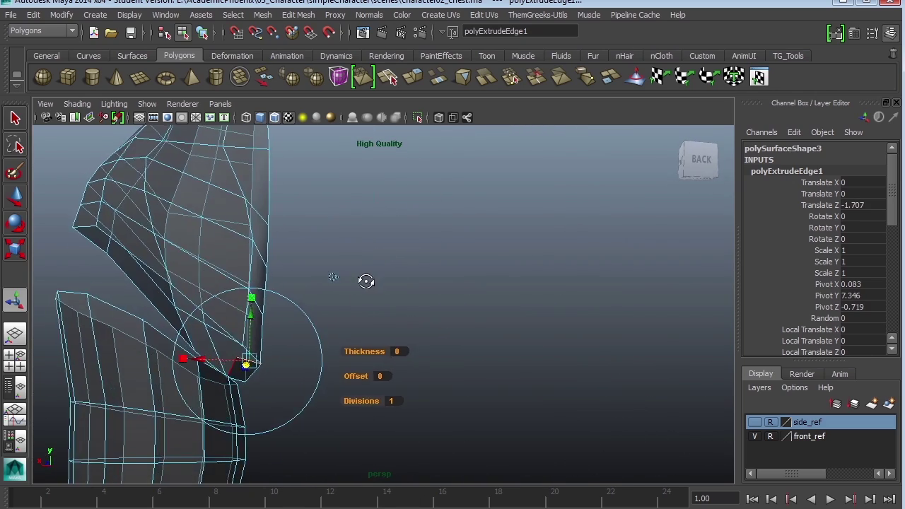
- Merge the extruded strip's two end vertices into the bottom vertices of the torso's back with the Merge Vertex Tool
alt+middle_drag(365, 280, 431, 311)
scroll(430, 311, up, 4)
alt+drag(430, 311, 407, 344)
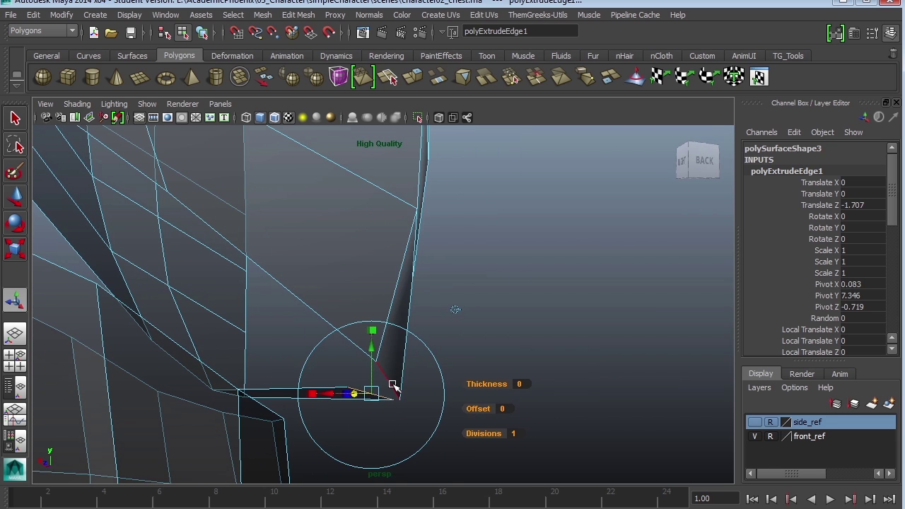
right_drag(387, 332, 454, 290)
click(299, 14)
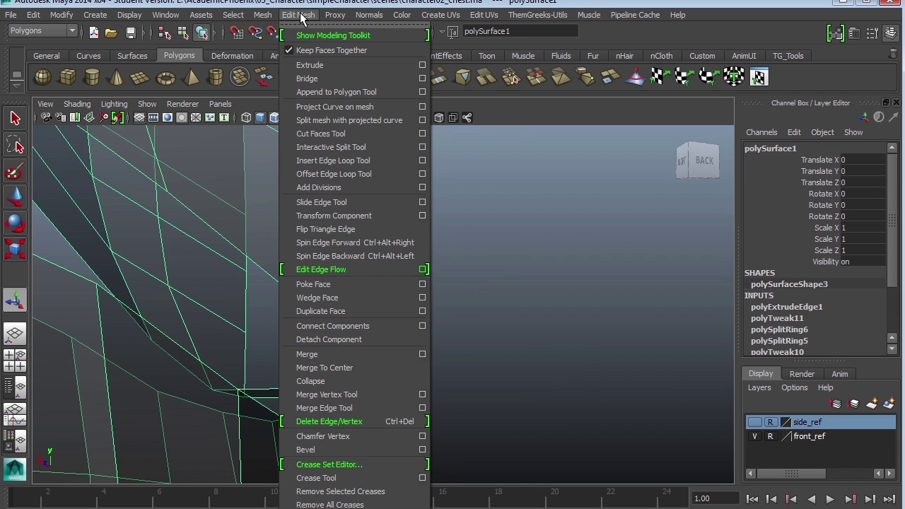
click(325, 395)
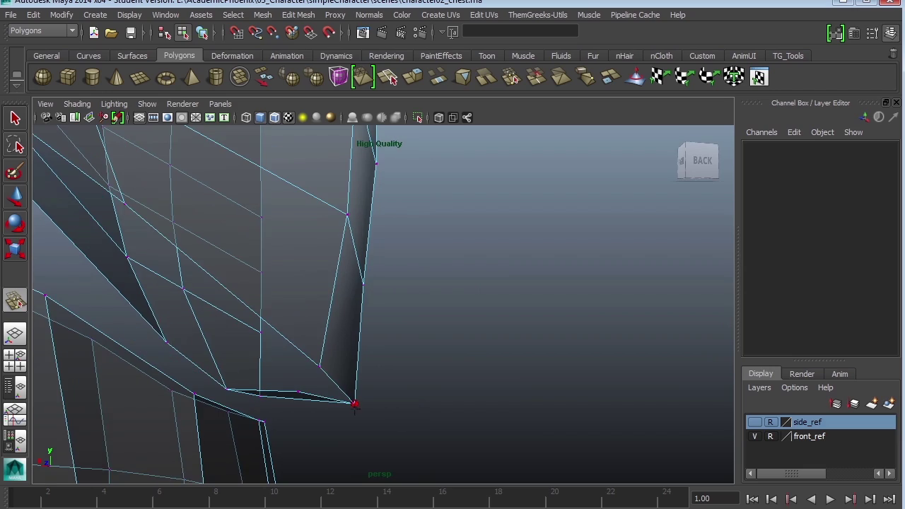
drag(320, 367, 298, 391)
alt+drag(298, 389, 364, 363)
drag(259, 268, 277, 274)
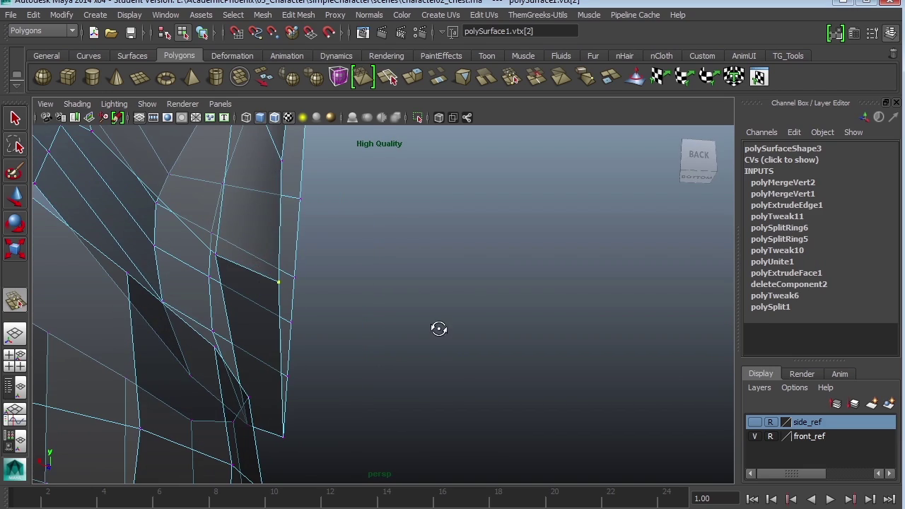
alt+drag(439, 328, 174, 355)
click(15, 123)
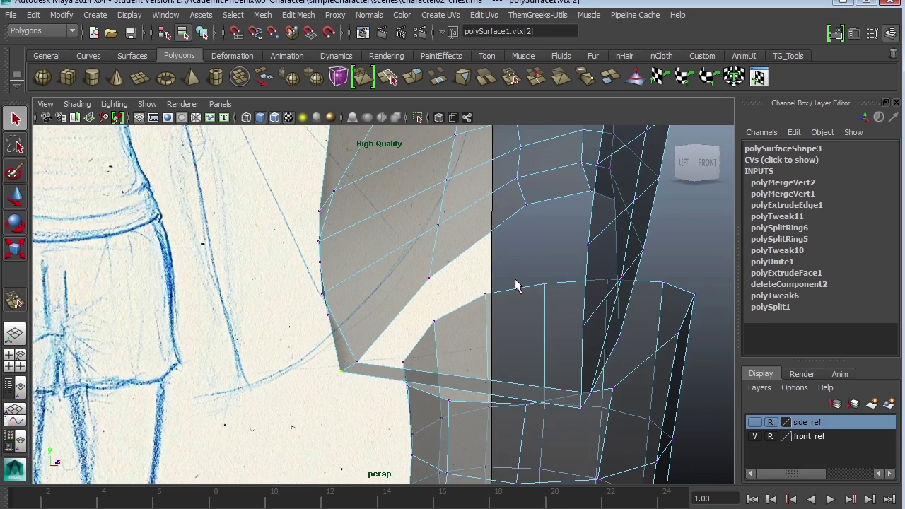
- Insert four edge loops across the crotch strip, spaced between the front and back of the torso
alt+drag(533, 300, 432, 314)
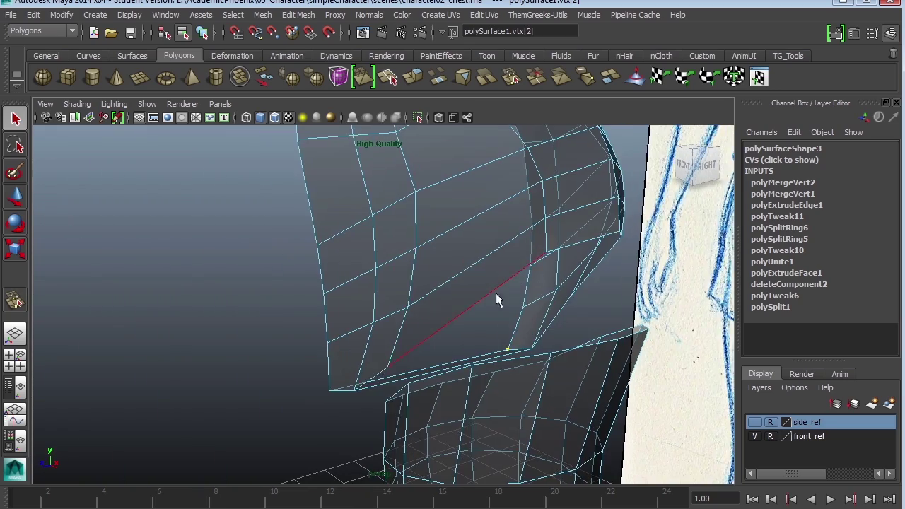
alt+drag(495, 293, 316, 425)
click(441, 320)
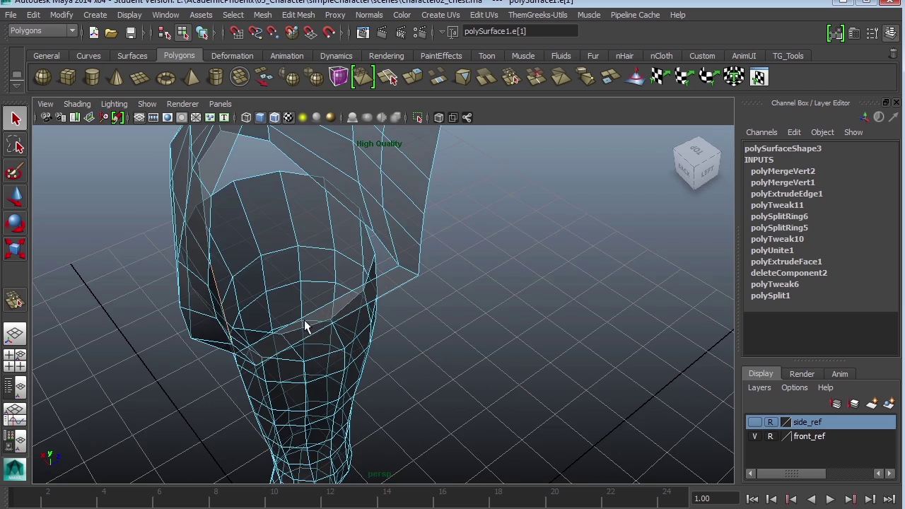
alt+drag(306, 327, 301, 286)
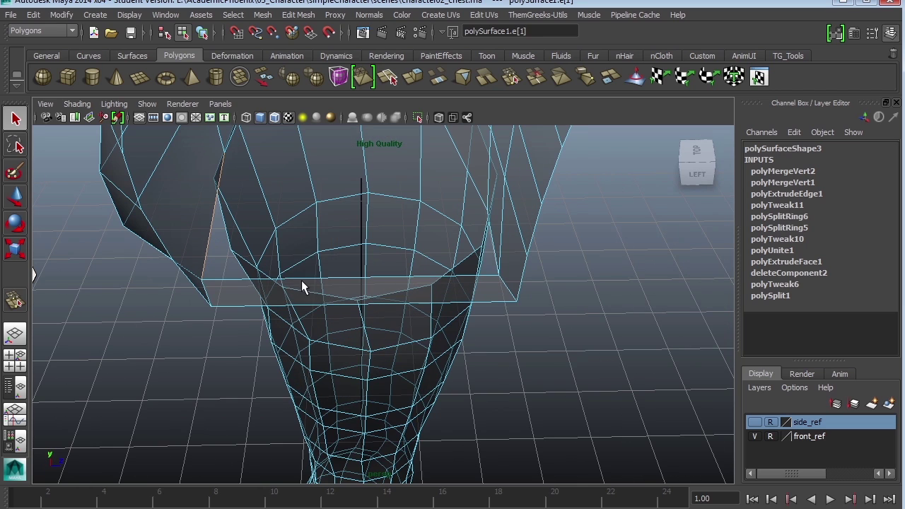
click(298, 15)
click(362, 161)
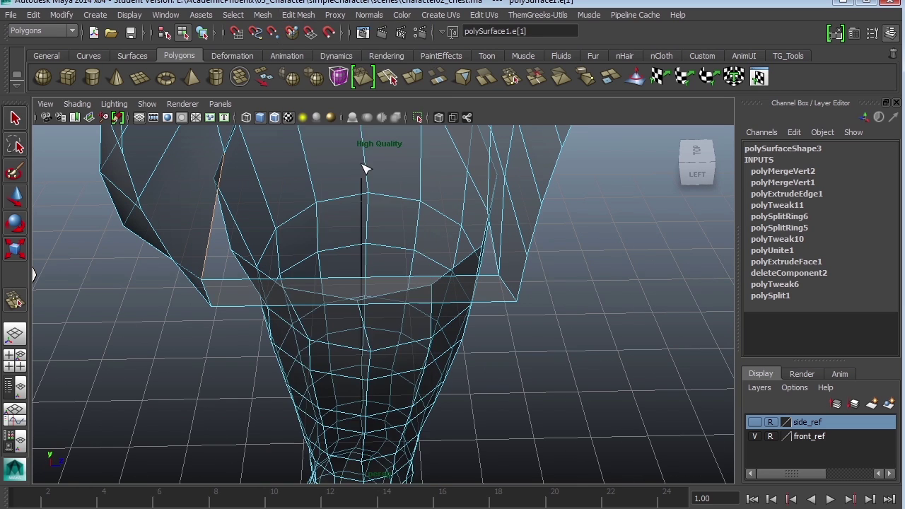
click(285, 324)
click(351, 313)
click(403, 306)
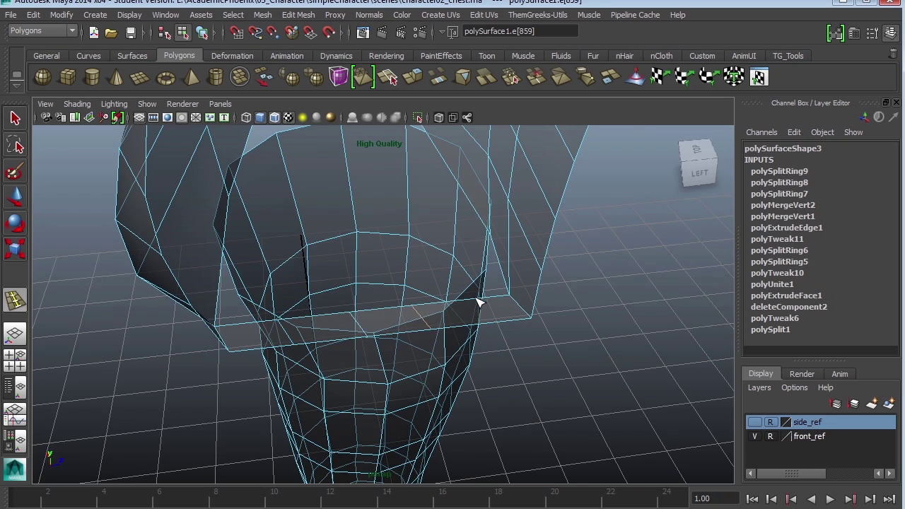
click(478, 300)
alt+drag(480, 304, 539, 333)
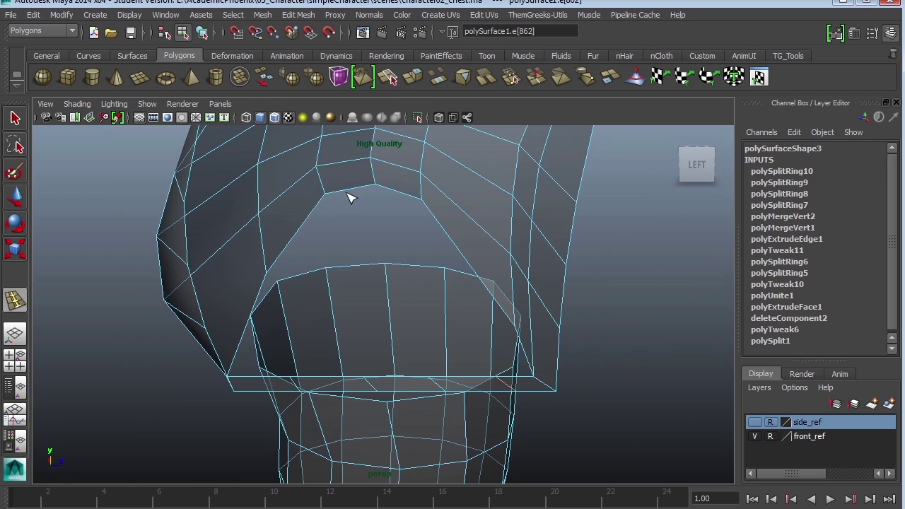
- Insert a vertical edge loop up the back of the torso from the buttock's lower edge
alt+drag(465, 389, 358, 314)
alt+drag(191, 351, 456, 264)
click(430, 410)
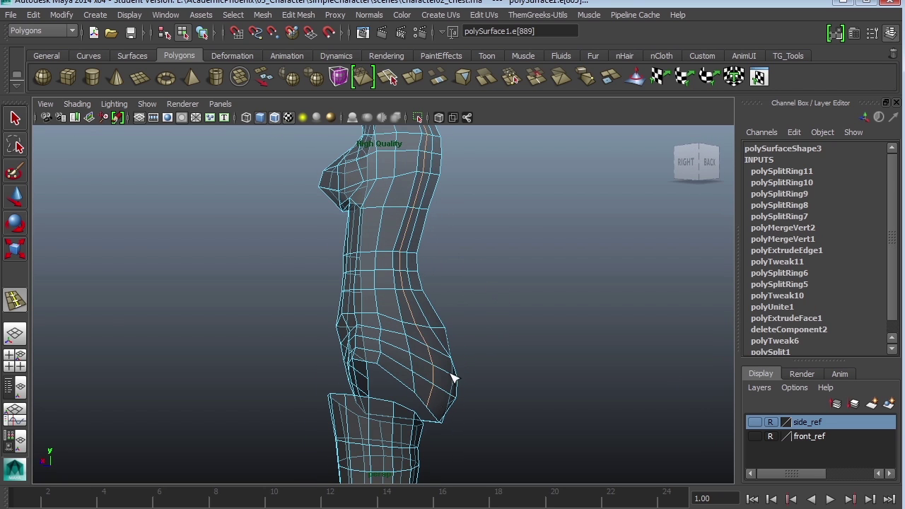
- Adjust the vertices of the new edge loop at the back of the buttock to round out its shape
key(q)
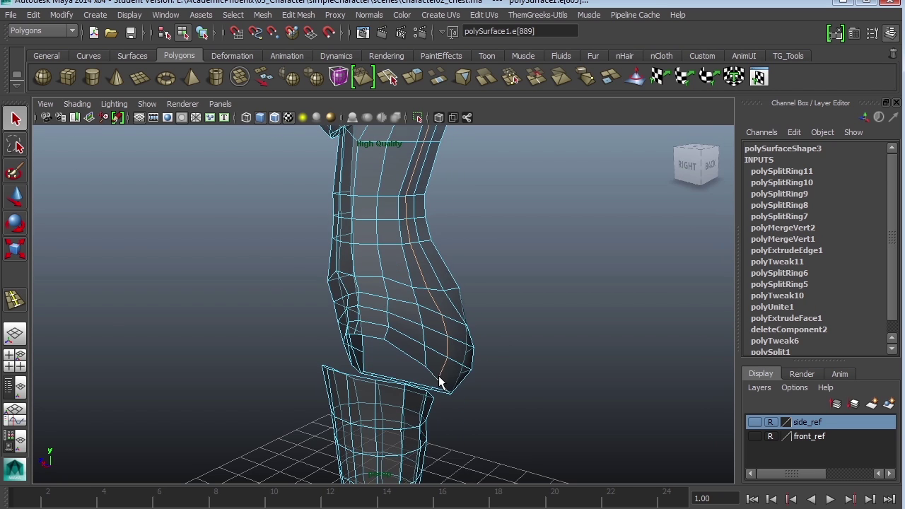
right_drag(398, 313, 398, 313)
alt+drag(397, 313, 586, 313)
key(w)
alt+right_drag(586, 314, 538, 396)
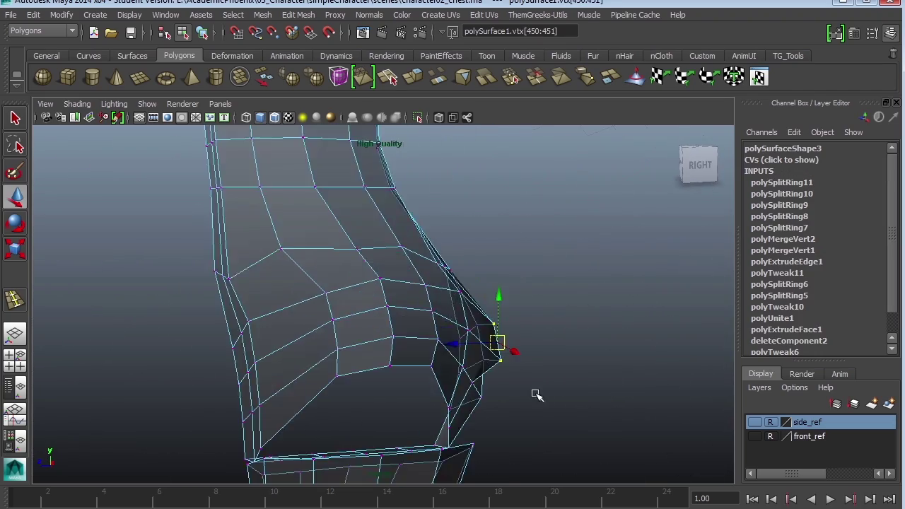
alt+drag(537, 396, 568, 418)
click(508, 410)
alt+drag(488, 324, 456, 286)
key(w)
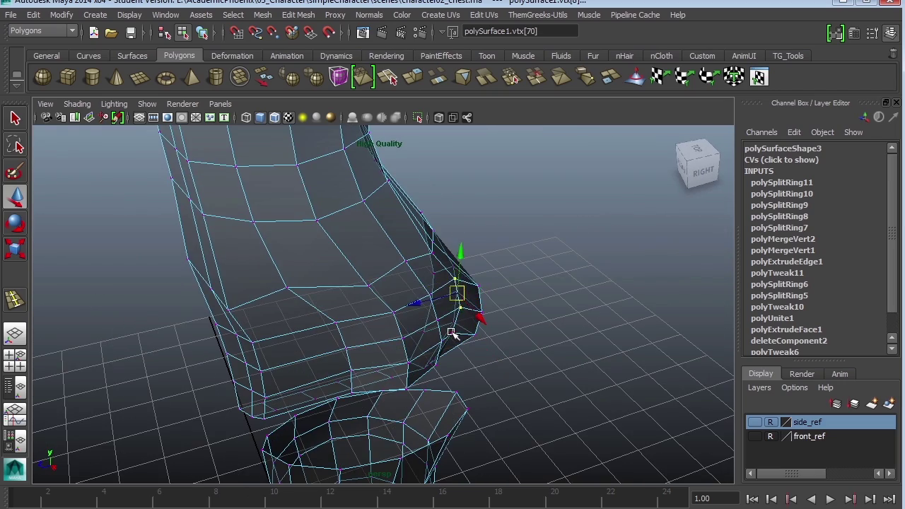
alt+drag(454, 334, 576, 329)
click(381, 347)
- In the front view, raise the leg's top outer vertices toward the bottom edge of the torso opening
key(space)
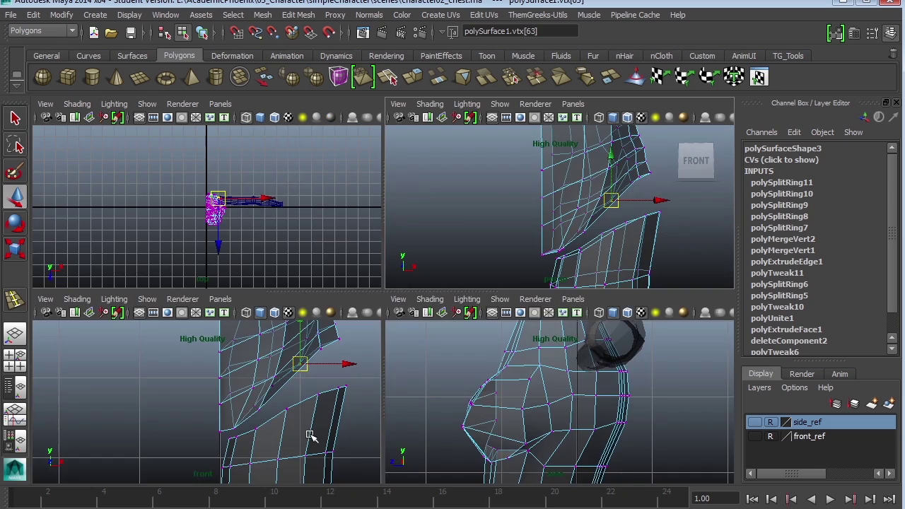
key(space)
alt+middle_drag(517, 354, 408, 397)
alt+right_drag(587, 332, 452, 353)
alt+middle_drag(575, 405, 619, 408)
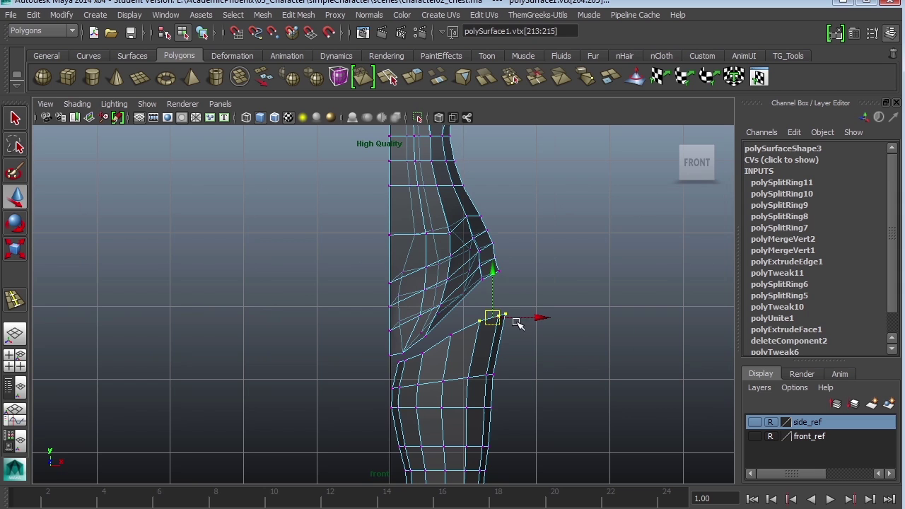
drag(454, 336, 453, 330)
- Lower the torso's outermost bottom hip vertices toward the leg's top edge and undo the unwanted last changes
alt+middle_drag(517, 290, 486, 297)
alt+right_drag(485, 297, 522, 306)
drag(487, 314, 505, 299)
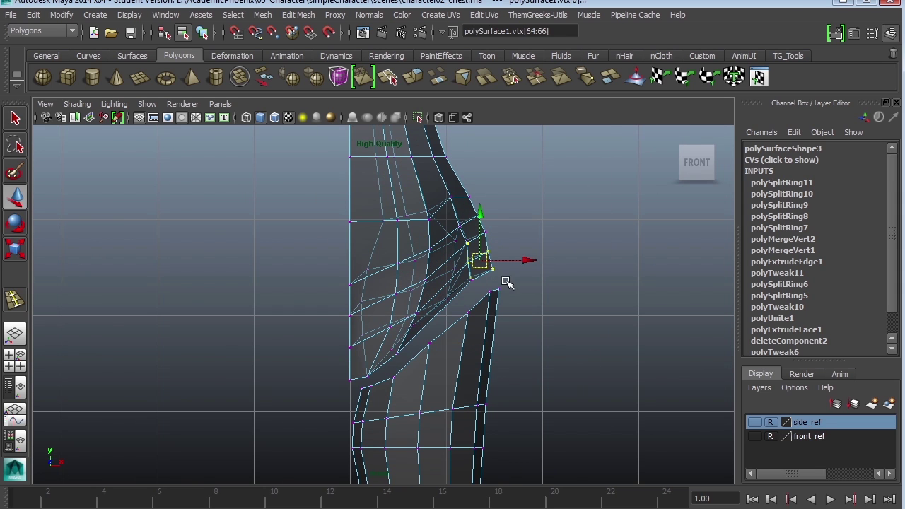
key(ctrl+z)
key(ctrl+z)
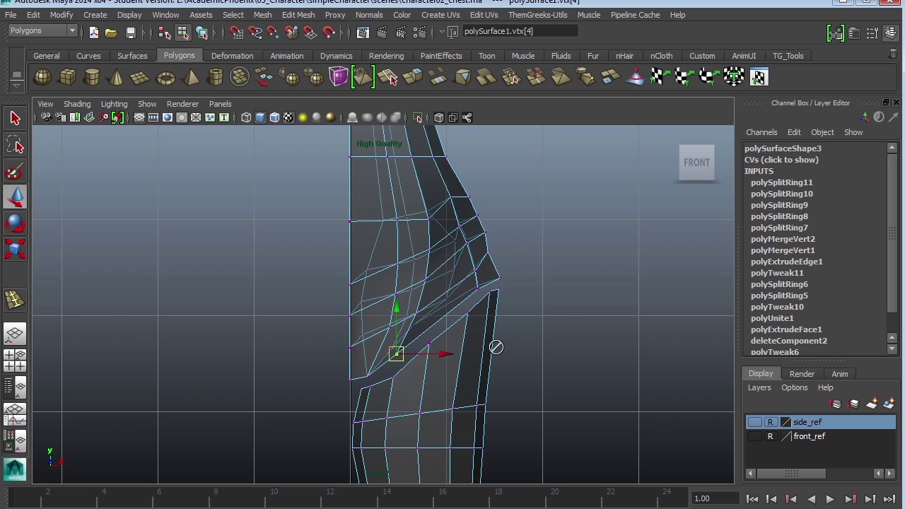
- Merge the leg's outer and back top vertices into the matching torso opening vertices with the Merge Vertex Tool
key(space)
key(space)
alt+drag(503, 271, 481, 321)
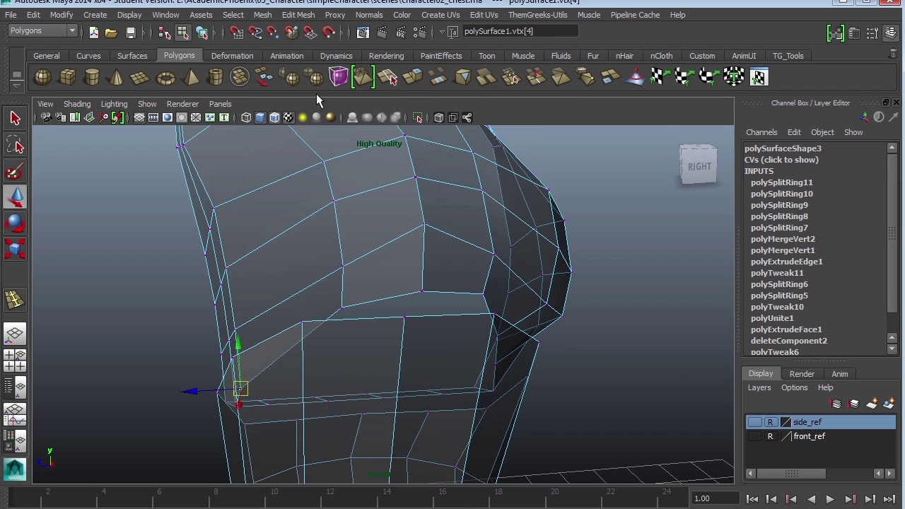
click(262, 14)
mouse_move(298, 14)
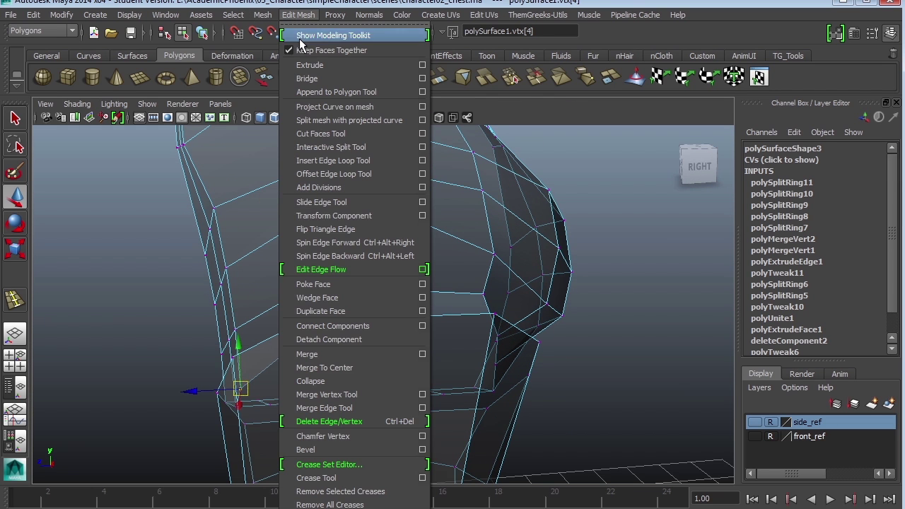
click(357, 397)
alt+drag(456, 350, 502, 348)
drag(432, 287, 332, 321)
alt+drag(467, 322, 294, 310)
alt+drag(425, 325, 333, 311)
drag(347, 325, 171, 239)
alt+drag(353, 322, 193, 290)
alt+drag(381, 311, 276, 316)
- Merge the leg's remaining top vertices along the crotch and front into the matching torso vertices
drag(303, 391, 320, 414)
alt+drag(385, 404, 324, 391)
drag(385, 386, 416, 394)
mouse_move(495, 396)
alt+mouse_down()
mouse_move(427, 398)
mouse_move(484, 393)
alt+mouse_up()
alt+drag(548, 403, 507, 405)
drag(485, 377, 557, 387)
alt+drag(610, 379, 368, 370)
drag(552, 258, 553, 259)
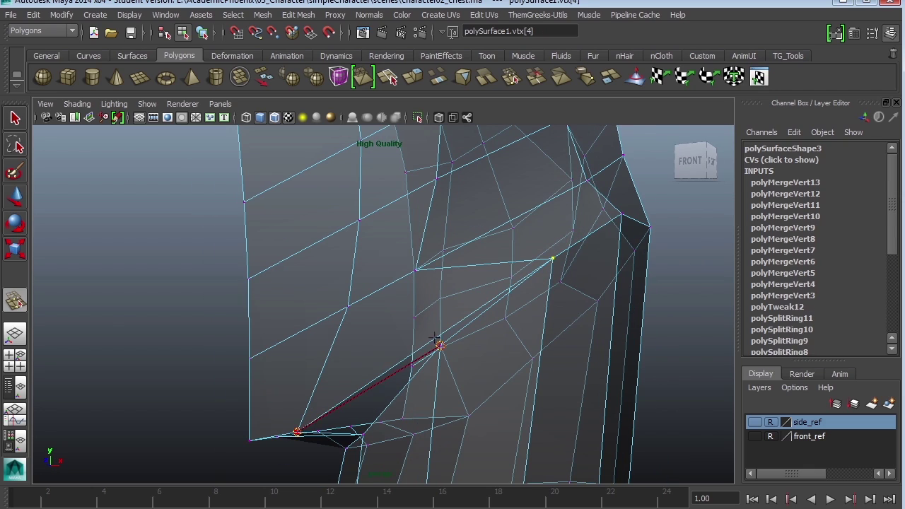
drag(435, 337, 439, 345)
- Return to the front view and make the body mesh's lambert2 material opaque by lowering its transparency
alt+drag(440, 368, 540, 327)
alt+right_drag(540, 328, 428, 326)
alt+drag(428, 325, 428, 306)
key(space)
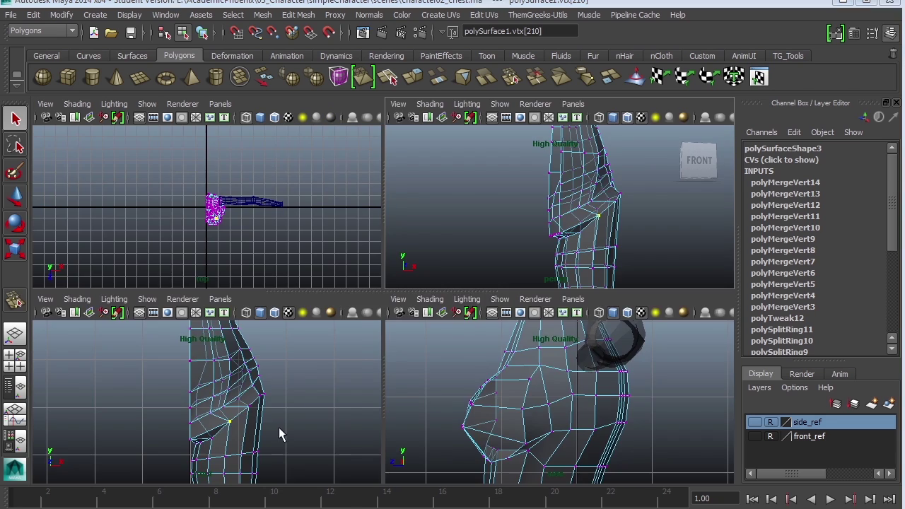
key(space)
alt+middle_drag(468, 416, 522, 347)
alt+right_drag(522, 347, 559, 278)
alt+middle_drag(559, 277, 448, 350)
right_drag(448, 348, 488, 311)
key(ctrl+a)
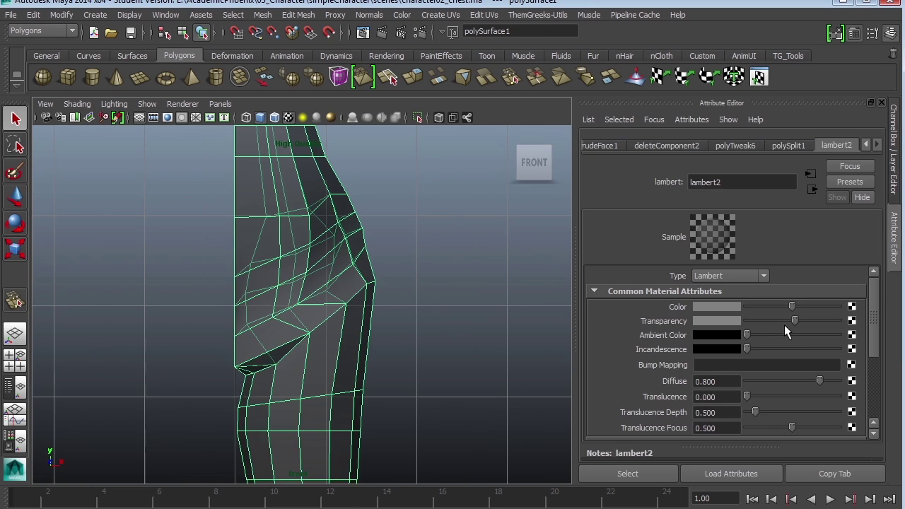
drag(793, 323, 735, 325)
- Reposition the vertices along the front groin seam between torso and leg to smooth the diagonal hip crease
alt+middle_drag(345, 327, 380, 323)
alt+right_drag(380, 323, 374, 323)
right_drag(356, 308, 305, 311)
drag(336, 320, 351, 336)
key(w)
drag(344, 327, 309, 353)
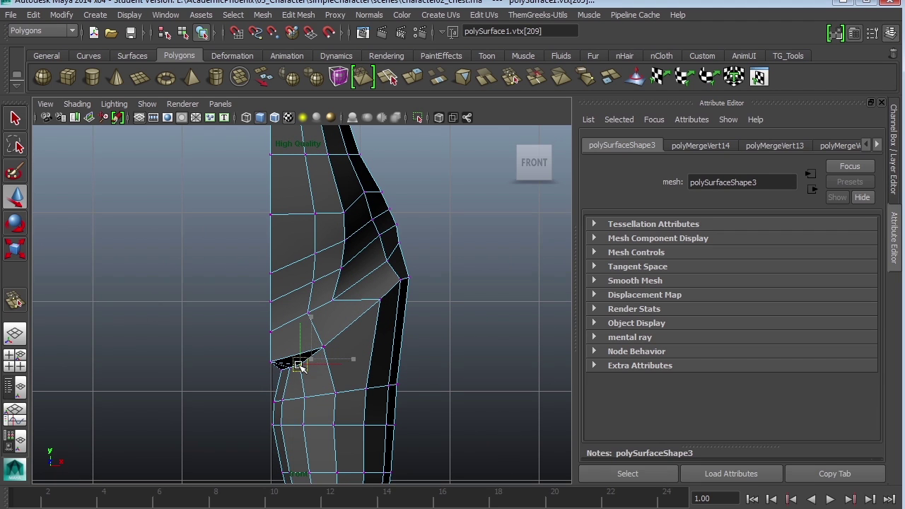
alt+middle_drag(323, 375, 336, 395)
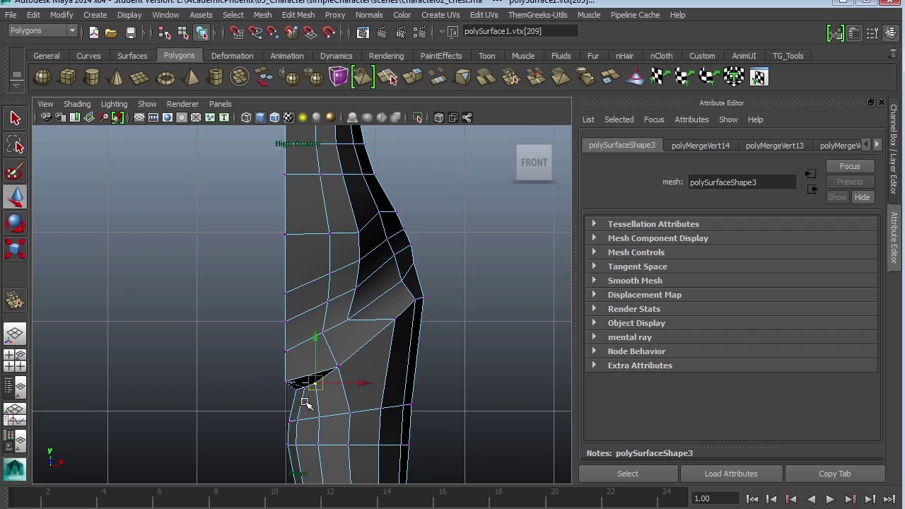
click(395, 323)
middle_drag(394, 322, 363, 338)
- Shift the column of front hip vertices above the groin seam outward to even out the edge flow
drag(352, 311, 368, 304)
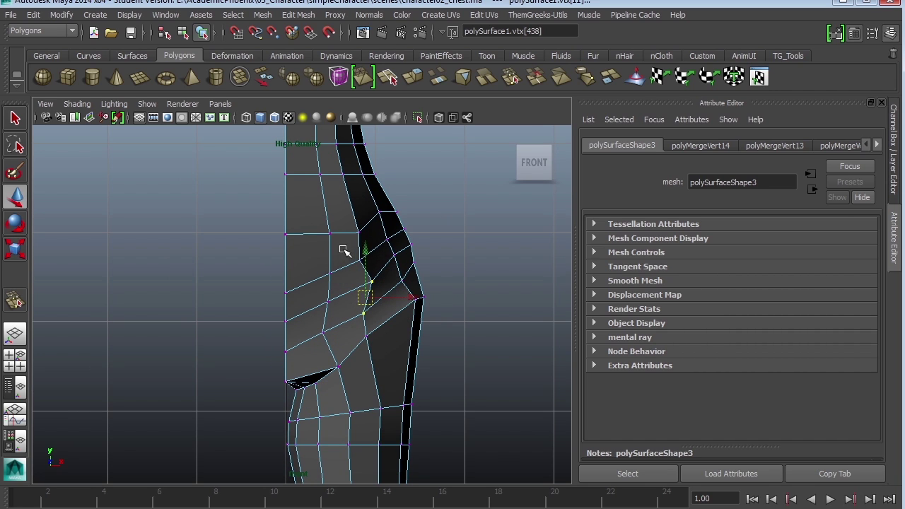
drag(344, 251, 368, 271)
drag(360, 262, 372, 257)
drag(346, 220, 367, 241)
drag(359, 231, 366, 229)
- Move the inner groin seam vertex and the upper-leg vertices below it slightly toward the crotch
click(337, 370)
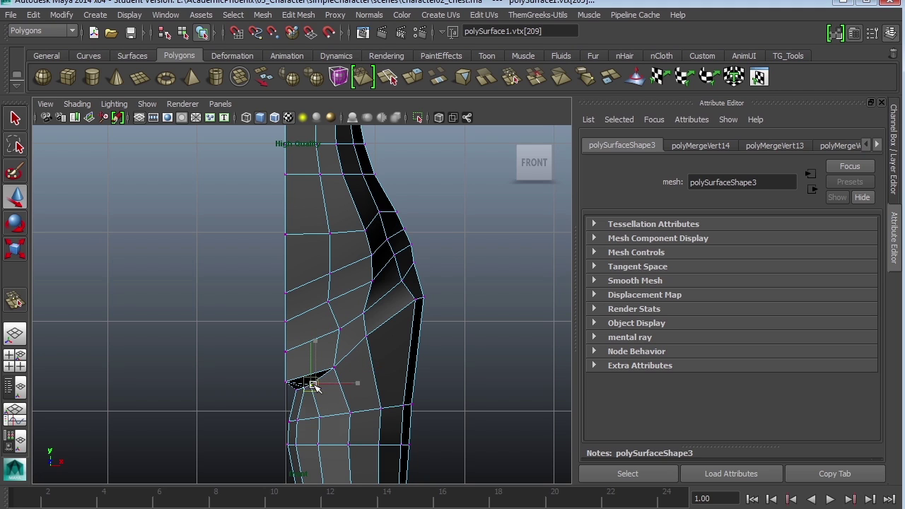
middle_drag(333, 370, 327, 370)
click(335, 418)
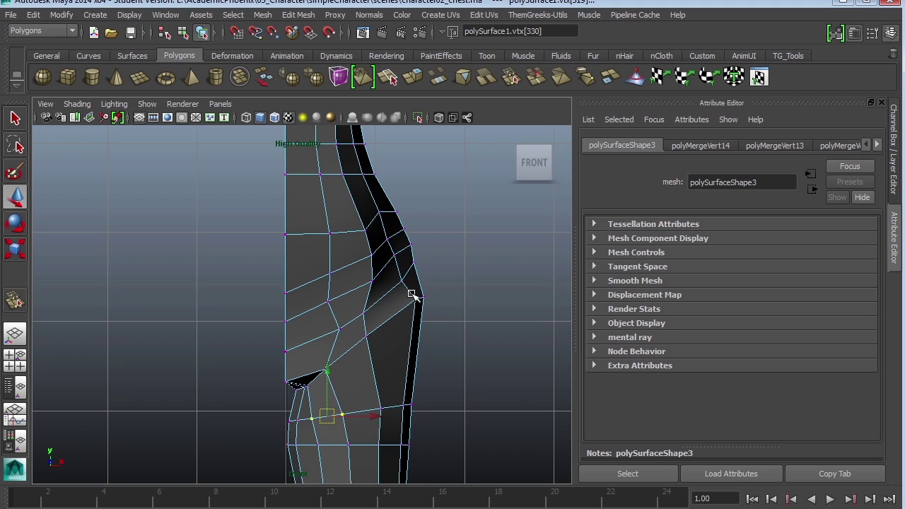
- Show the front_ref layer and lower the outer hip and groin seam vertices to follow the reference sketch
click(882, 104)
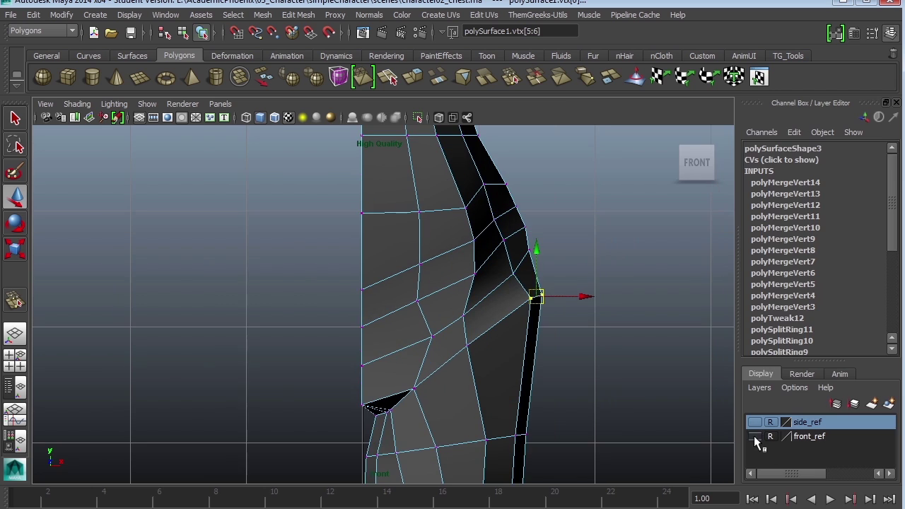
click(756, 437)
alt+middle_drag(556, 342, 570, 375)
drag(552, 328, 554, 353)
drag(473, 370, 494, 388)
drag(470, 336, 488, 347)
drag(520, 296, 543, 308)
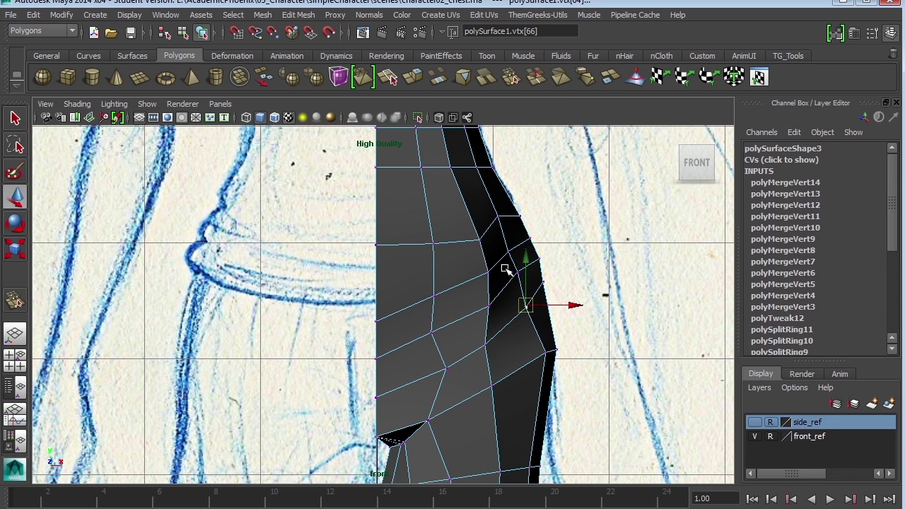
- Move the inner column of front abdomen vertices outward to space the faces evenly above the groin
alt+middle_drag(505, 270, 534, 306)
drag(453, 358, 485, 364)
drag(455, 319, 471, 340)
drag(465, 332, 486, 323)
drag(454, 257, 471, 288)
drag(463, 278, 472, 269)
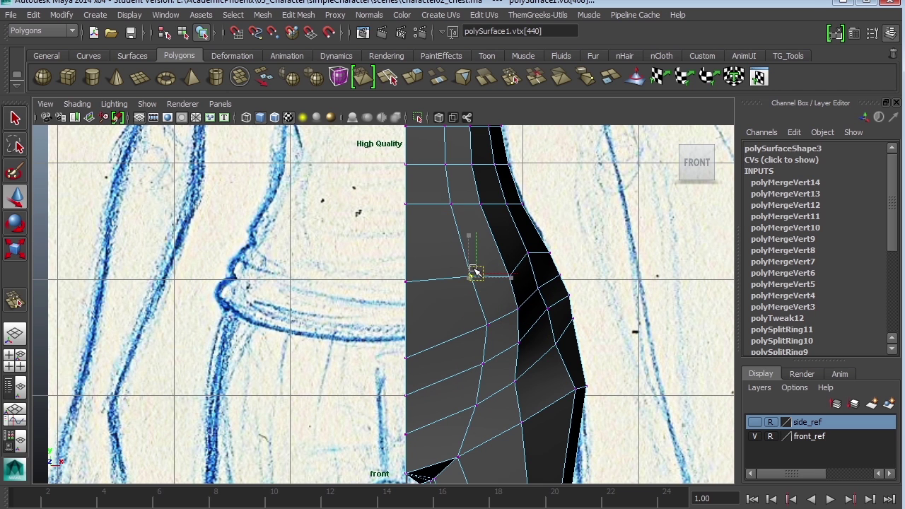
- Lower the middle groin seam vertex and shift the outer column of front upper-leg vertices below it inward
mouse_move(475, 272)
alt+middle_down()
mouse_move(542, 189)
mouse_move(524, 282)
alt+middle_up()
drag(527, 405, 514, 414)
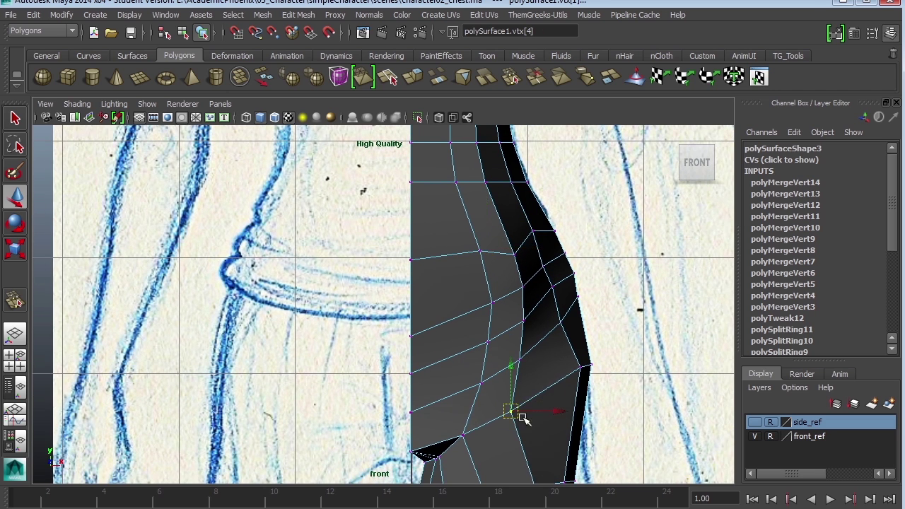
alt+middle_drag(516, 416, 528, 268)
mouse_move(538, 331)
mouse_down()
mouse_move(550, 352)
mouse_move(533, 343)
mouse_up()
drag(535, 376, 548, 401)
drag(547, 394, 534, 394)
- Shift the inner columns and the next lower row of front upper-leg vertices toward the inner thigh
drag(483, 345, 514, 401)
drag(501, 369, 490, 370)
drag(443, 342, 468, 398)
drag(464, 370, 459, 369)
alt+middle_drag(573, 354, 573, 287)
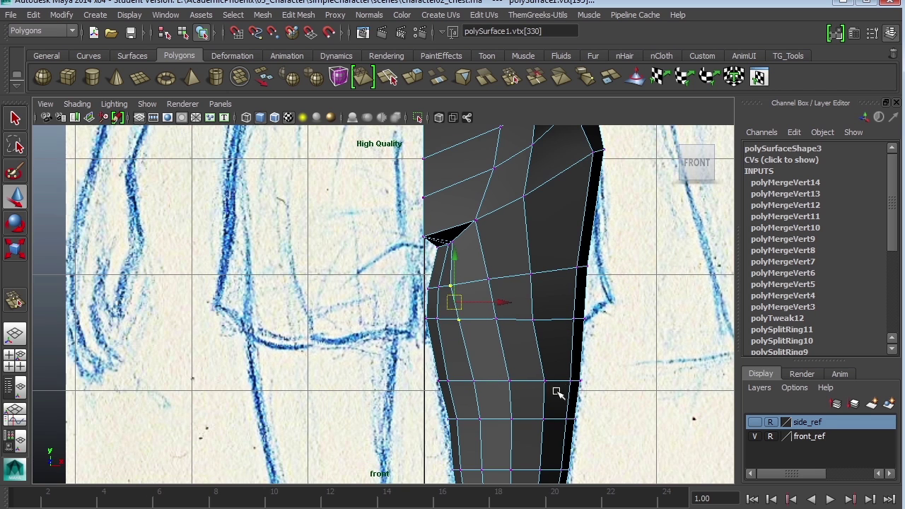
drag(532, 366, 550, 394)
drag(544, 381, 535, 381)
- Raise the vertices at the upper side of the hip and refine the outer hip and groin seam vertices
alt+middle_drag(587, 226, 598, 459)
click(537, 261)
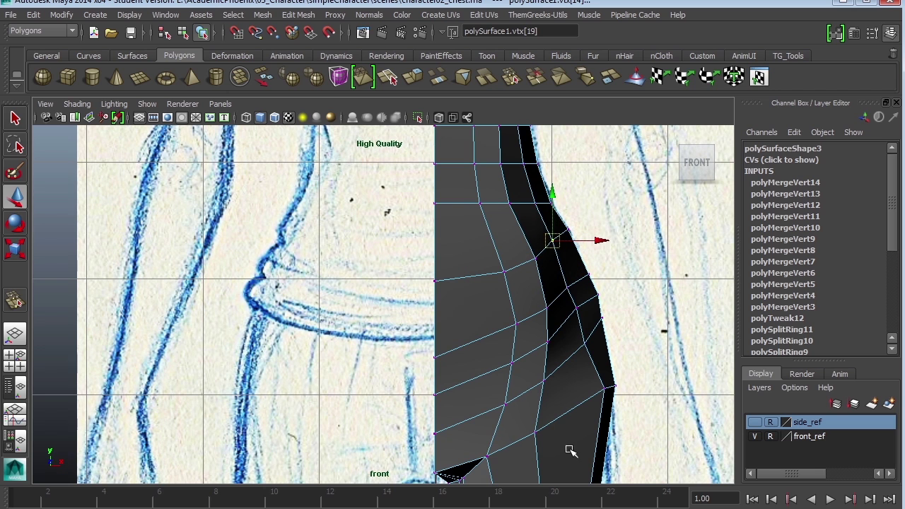
alt+middle_drag(572, 451, 616, 363)
click(594, 312)
click(531, 362)
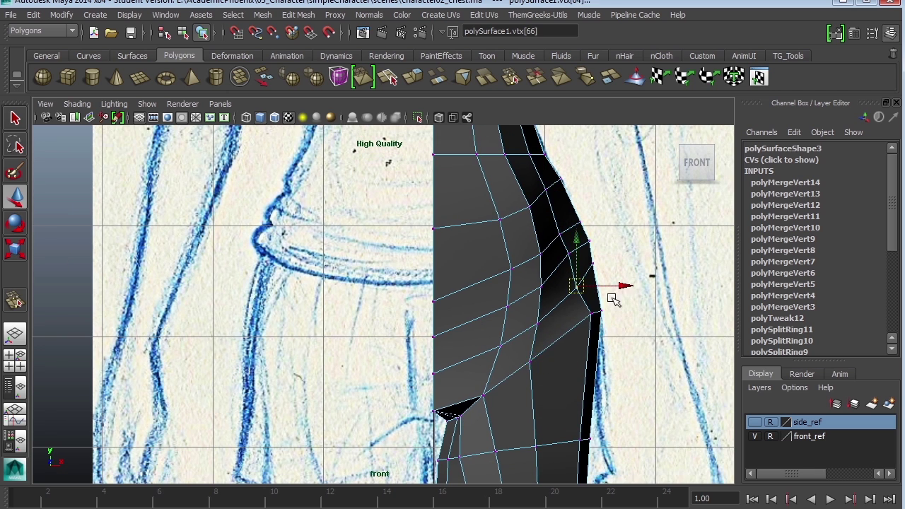
alt+middle_drag(613, 300, 614, 330)
- In the side view, reposition the front outer hip vertices above the leg seam to even out the faces
key(space)
alt+middle_drag(611, 425, 550, 328)
alt+middle_drag(569, 463, 562, 373)
key(space)
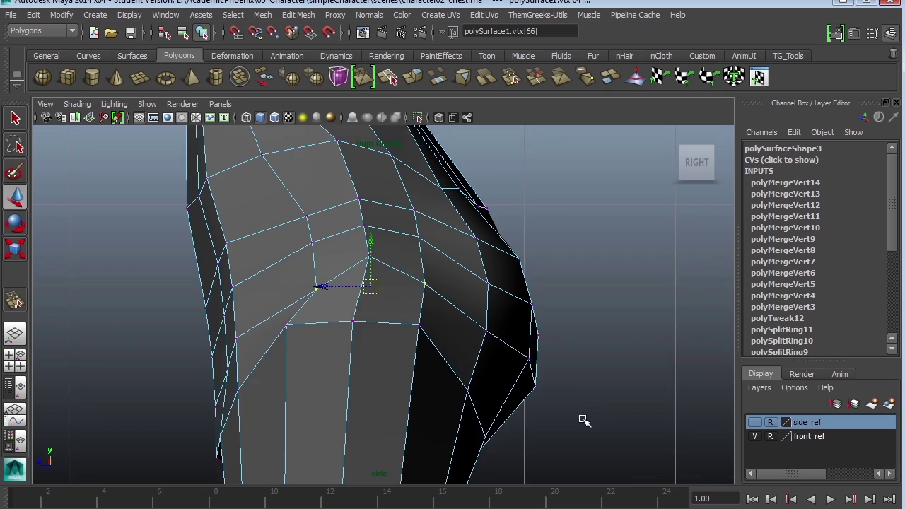
alt+middle_drag(585, 421, 616, 410)
drag(324, 320, 349, 328)
click(318, 314)
alt+middle_drag(393, 289, 409, 334)
- Move the rear column of side hip vertices backward and down toward the buttock in the side view
click(416, 291)
click(473, 318)
drag(416, 290, 493, 325)
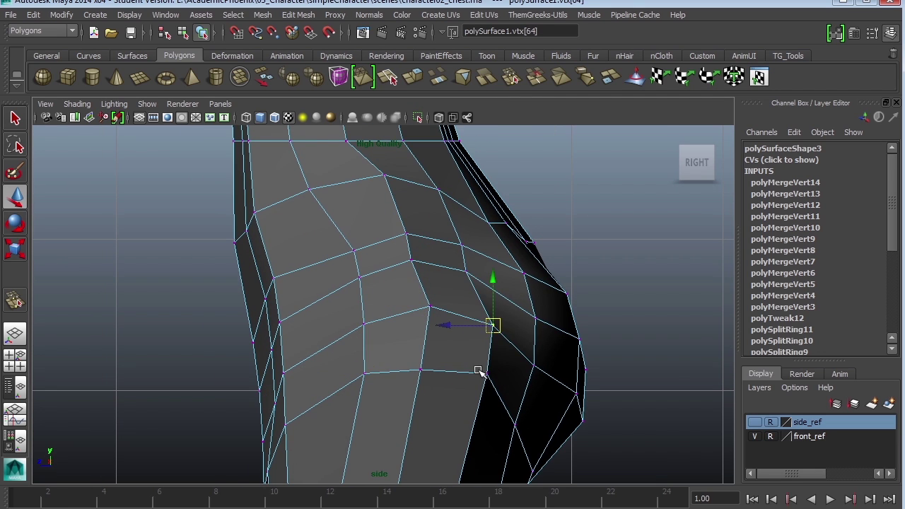
click(466, 271)
drag(465, 271, 479, 281)
click(461, 245)
drag(461, 245, 471, 248)
- Adjust the lower abdomen's front vertices beside the centre line in the side view to smooth the profile
alt+middle_drag(513, 269, 566, 282)
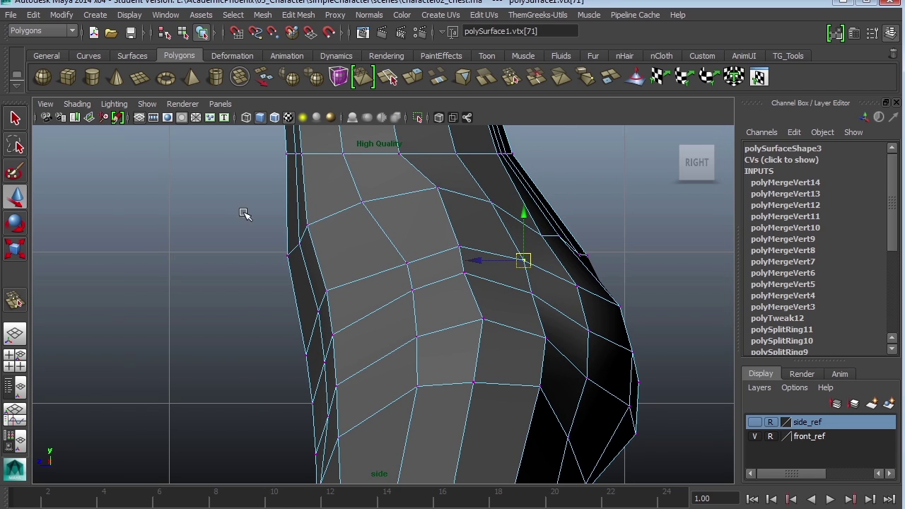
drag(243, 210, 315, 263)
drag(297, 241, 312, 259)
click(280, 274)
click(305, 355)
drag(307, 353, 314, 362)
click(324, 361)
alt+middle_drag(332, 407, 346, 314)
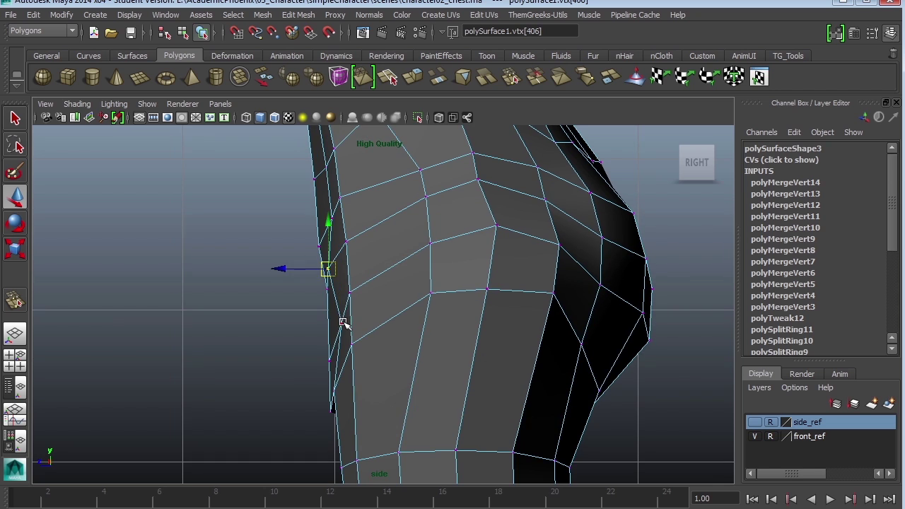
click(341, 324)
drag(341, 325, 332, 326)
- Move the next column of front hip vertices backward, from the groin seam up to the lower abdomen
alt+middle_drag(443, 259, 452, 267)
drag(347, 239, 381, 315)
drag(357, 275, 367, 274)
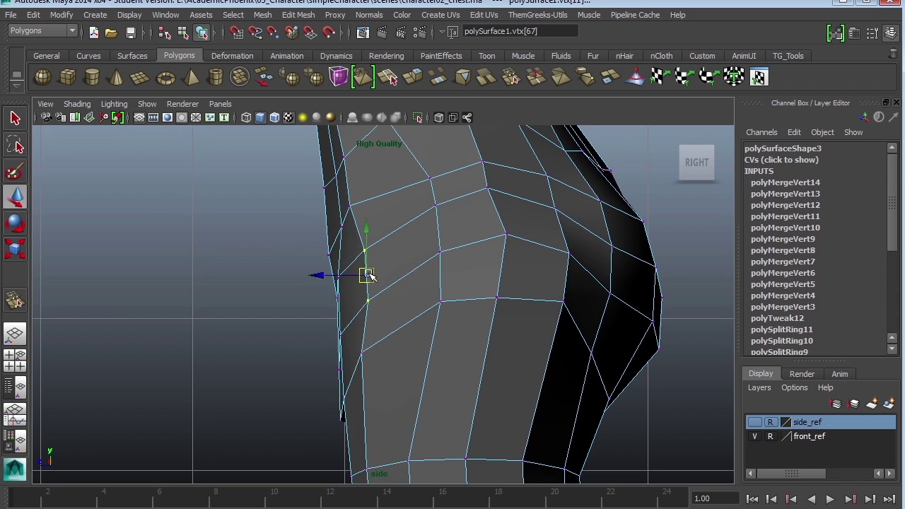
click(361, 350)
drag(361, 351, 370, 351)
alt+middle_drag(361, 202, 375, 209)
click(366, 211)
drag(366, 211, 378, 213)
- Move the three waist vertices beside the front centre line forward in the side view
alt+middle_drag(360, 166, 380, 309)
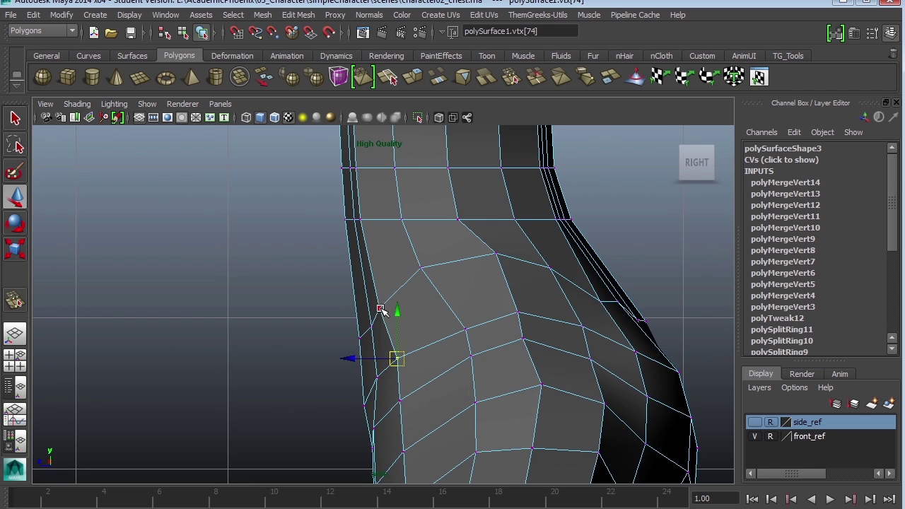
click(380, 308)
alt+middle_drag(363, 231, 365, 333)
click(359, 266)
click(358, 268)
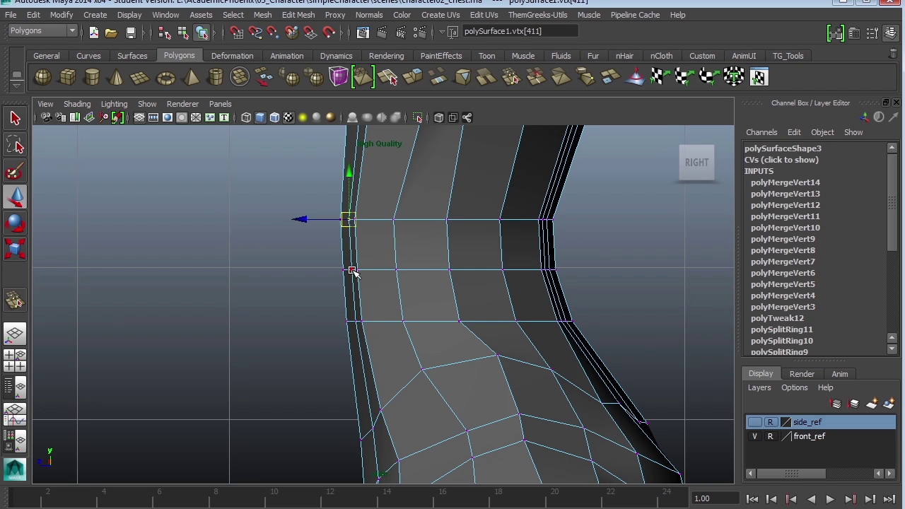
drag(304, 264, 305, 270)
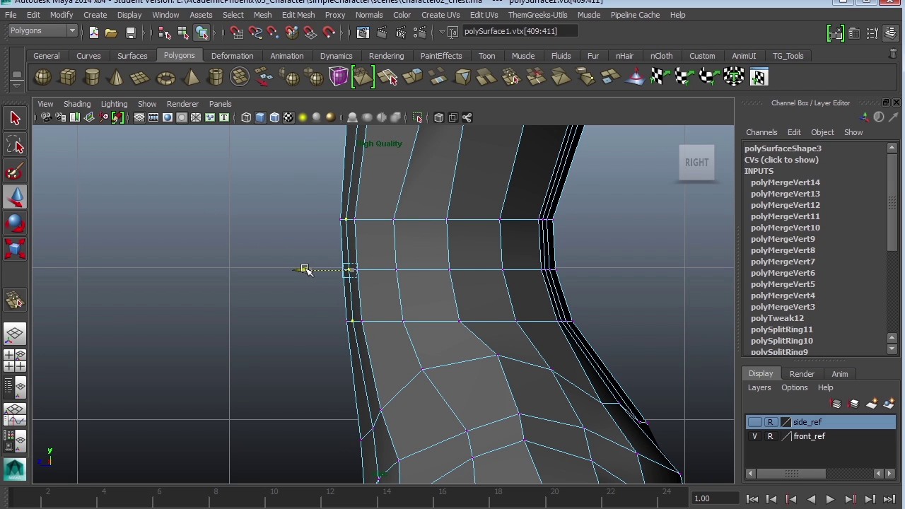
- Shift the next two columns of front waist vertices backward, then nudge the middle waist row slightly forward
drag(397, 269, 407, 269)
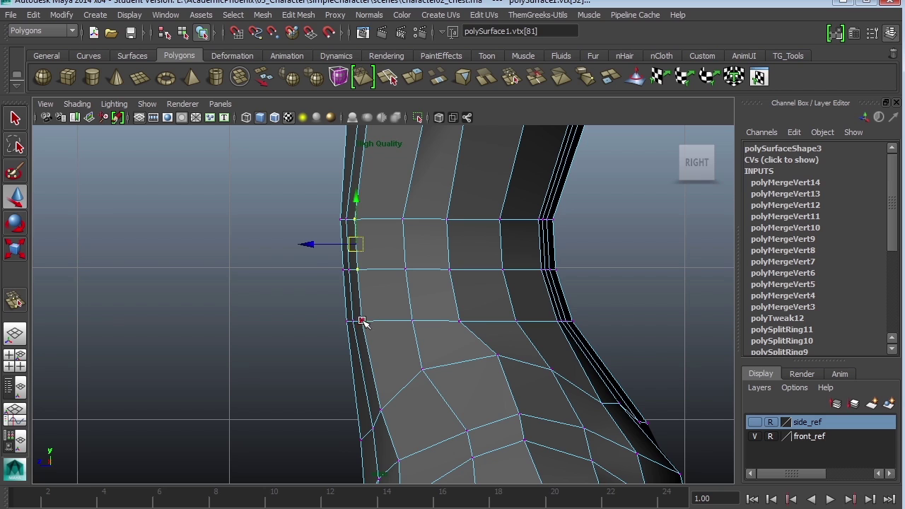
click(356, 269)
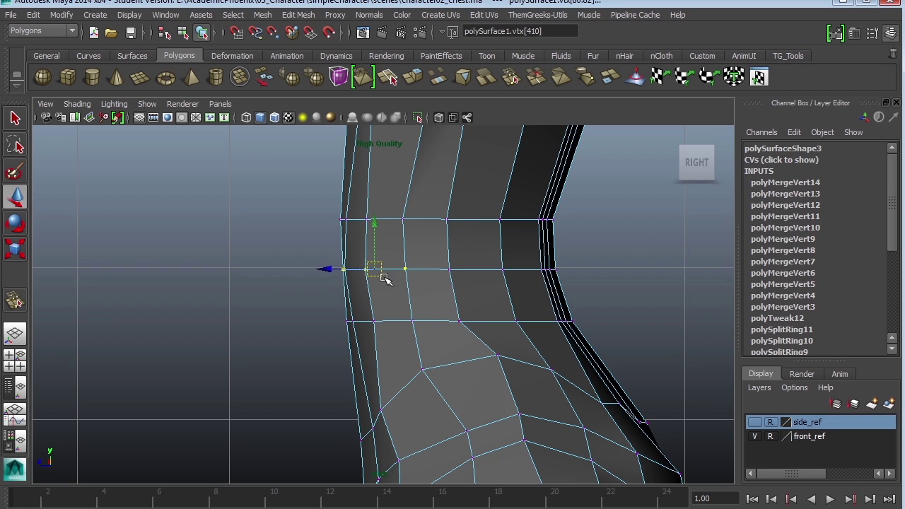
drag(383, 276, 379, 275)
alt+middle_drag(514, 191, 516, 360)
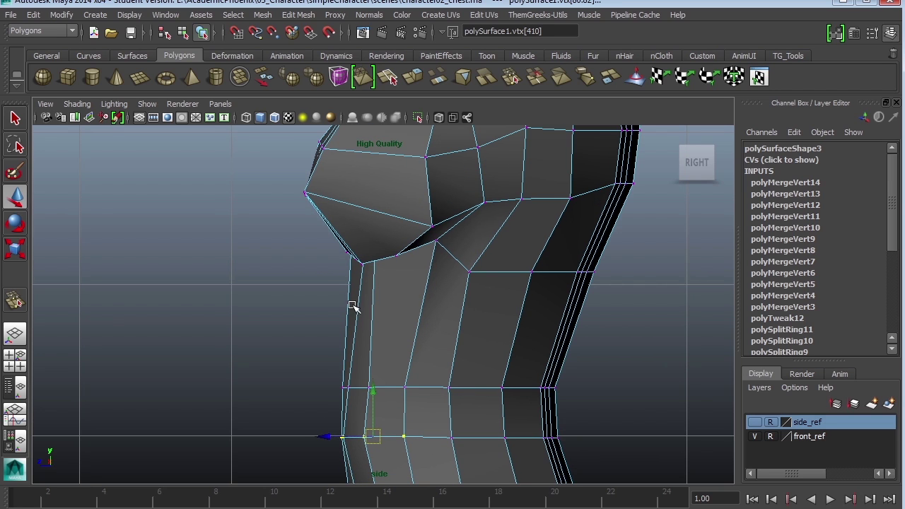
- Insert an edge loop around the ribcage between the underside of the bust and the waist
click(298, 14)
click(365, 161)
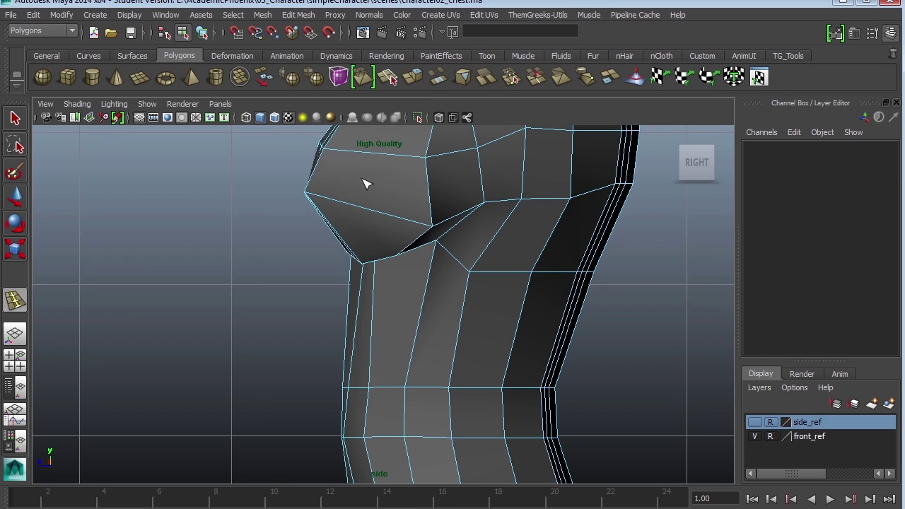
drag(541, 324, 523, 323)
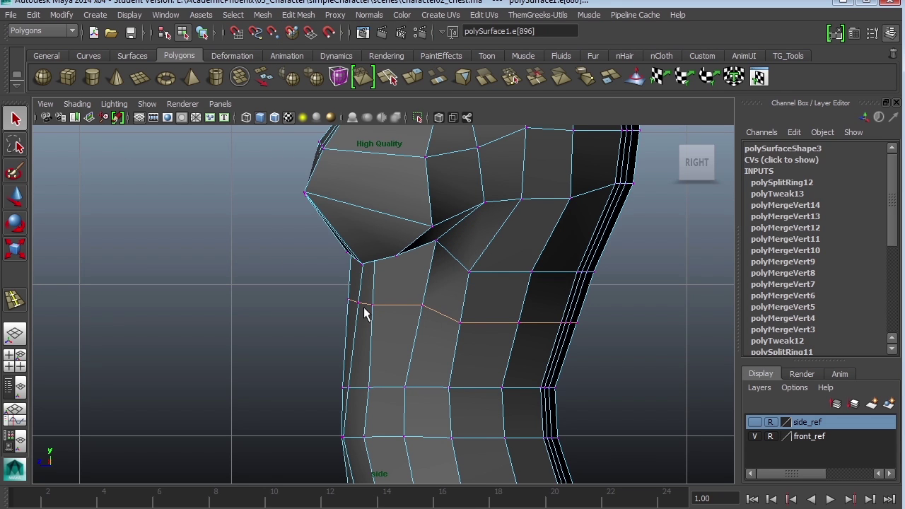
- In the side view, lower the new ribcage loop's side vertices and raise its front ones so the loop slopes toward the back
key(w)
drag(372, 304, 462, 340)
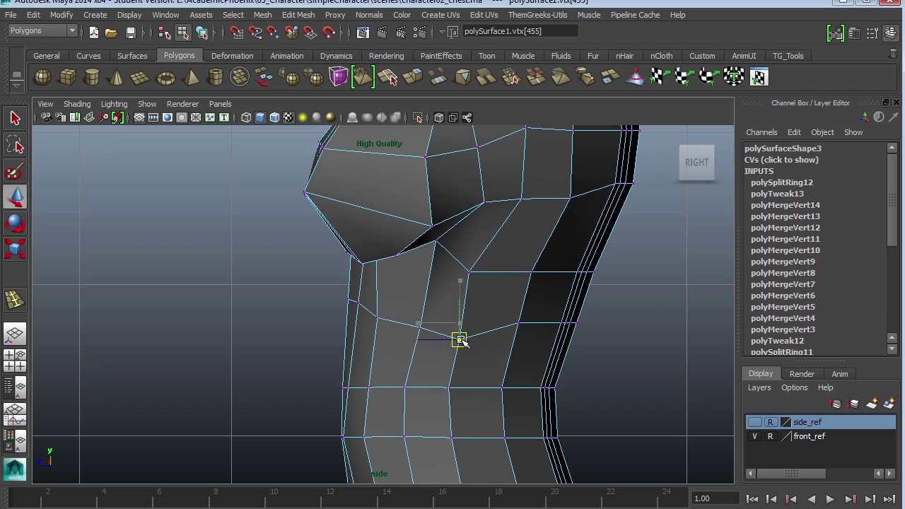
drag(520, 338, 517, 359)
click(589, 341)
click(581, 323)
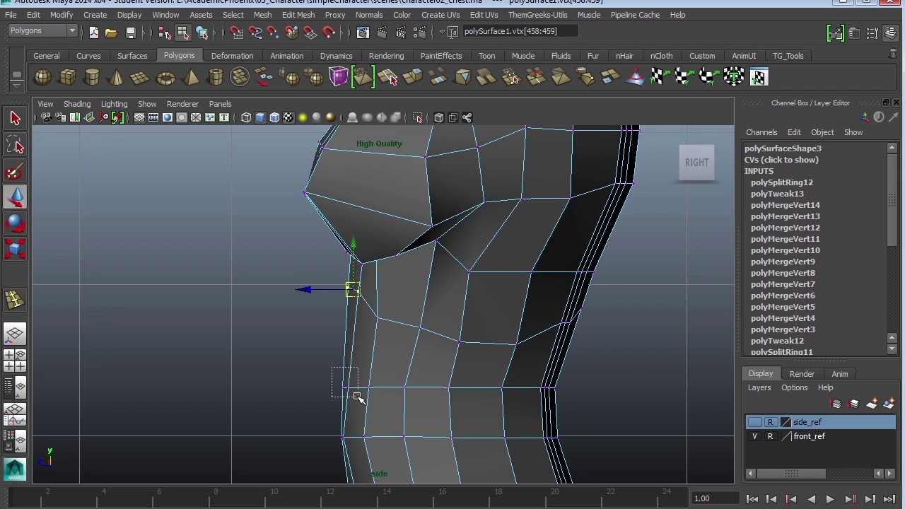
- Raise the front centre vertices of the row below the ribcage loop and even out its outer vertices in the front view
drag(359, 398, 358, 397)
key(space)
key(space)
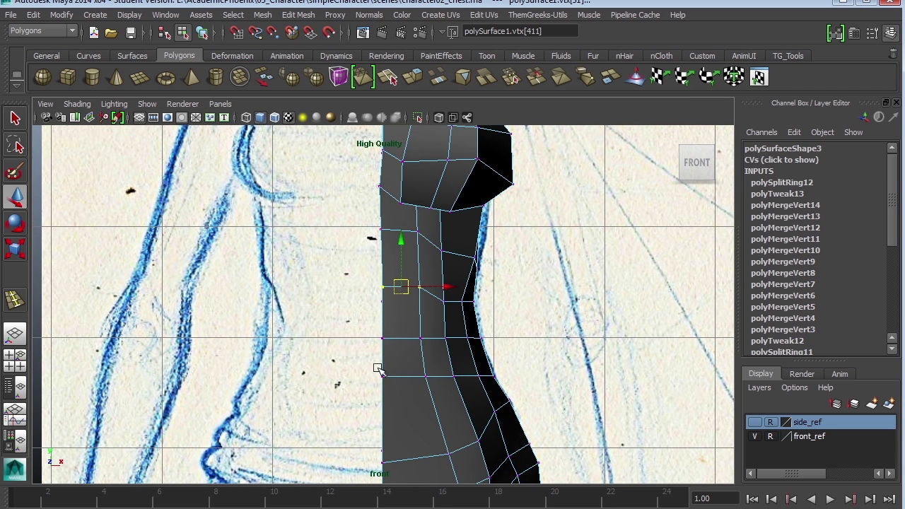
click(445, 245)
click(476, 265)
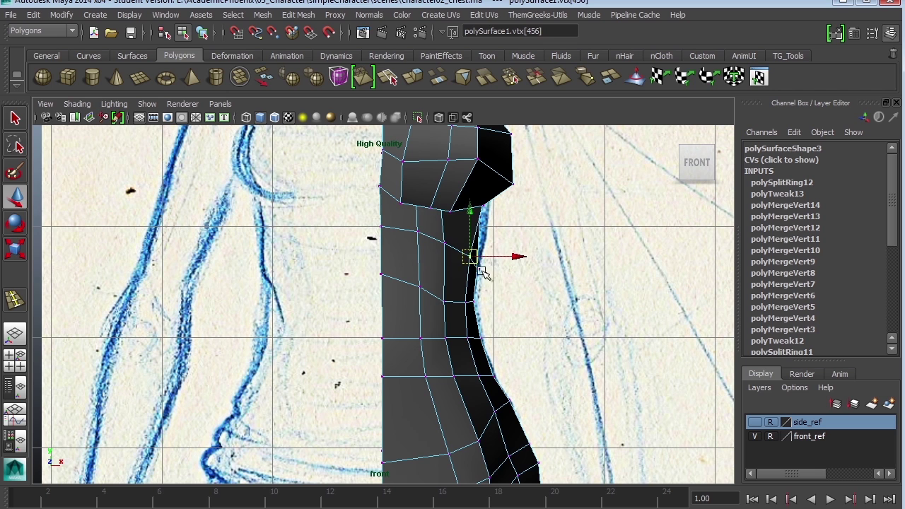
click(445, 300)
- Raise the centre-line vertices of the next two waist rows and adjust their neighbours so the rows slope down toward the side
alt+middle_drag(452, 356, 447, 288)
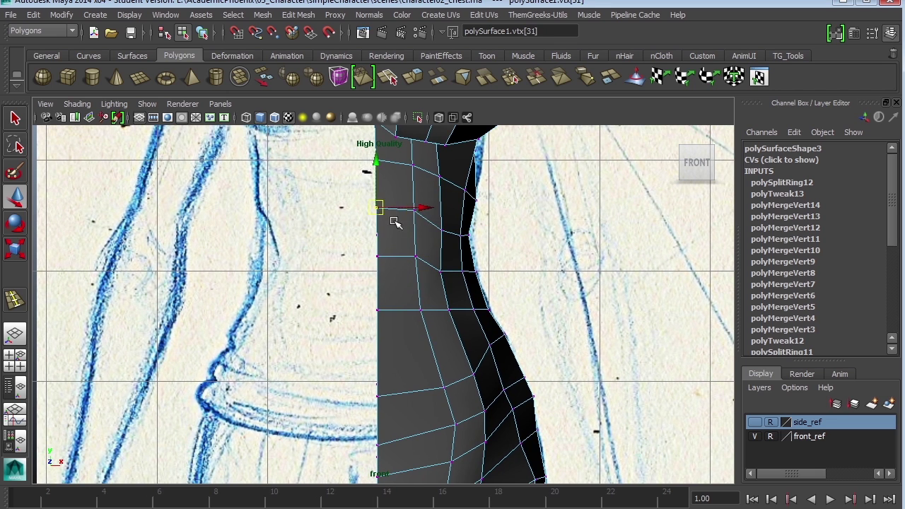
alt+middle_drag(425, 314, 441, 278)
click(398, 198)
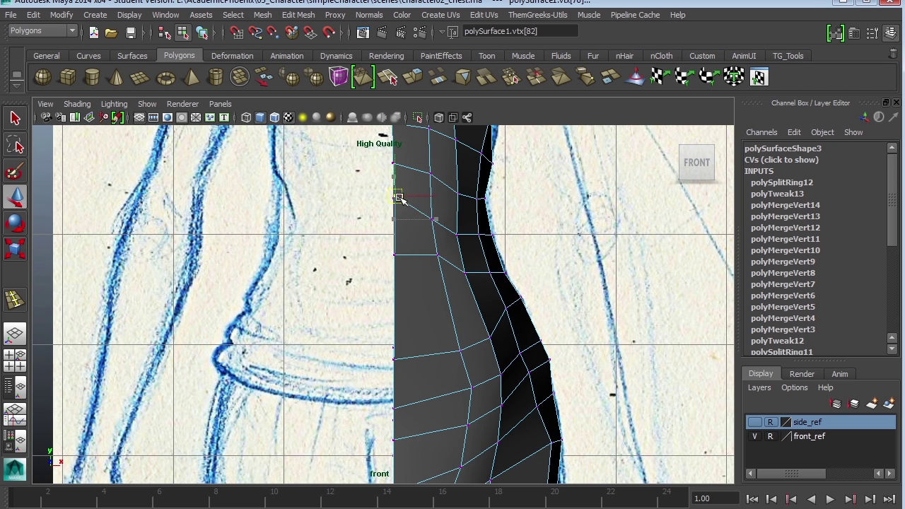
click(443, 265)
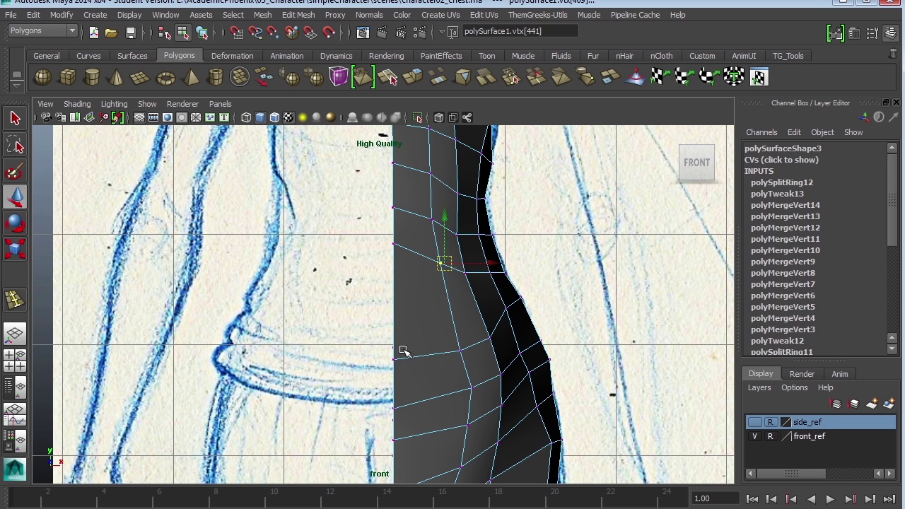
drag(401, 349, 389, 365)
key(ctrl+z)
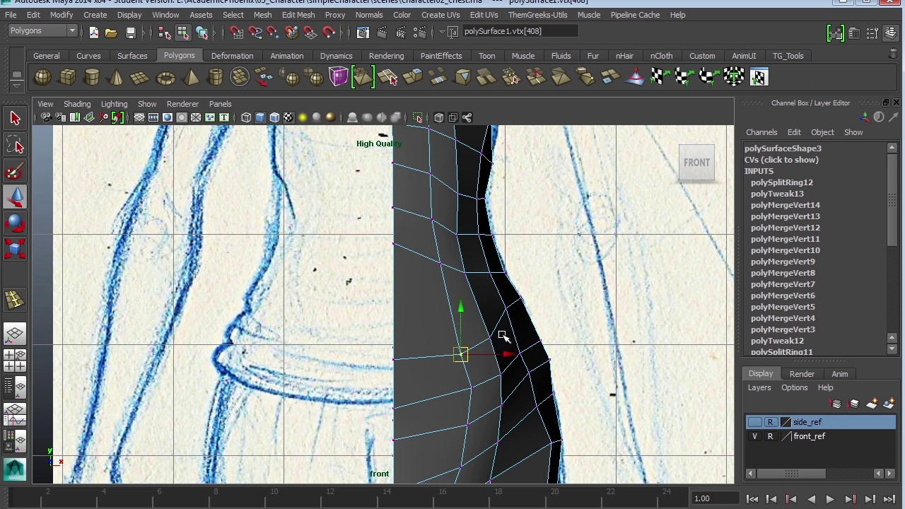
- Reposition the upper hip vertices in the front view and pull the outer vertex above the thigh inward from the silhouette
click(509, 309)
drag(493, 344, 499, 343)
alt+middle_drag(499, 279, 479, 155)
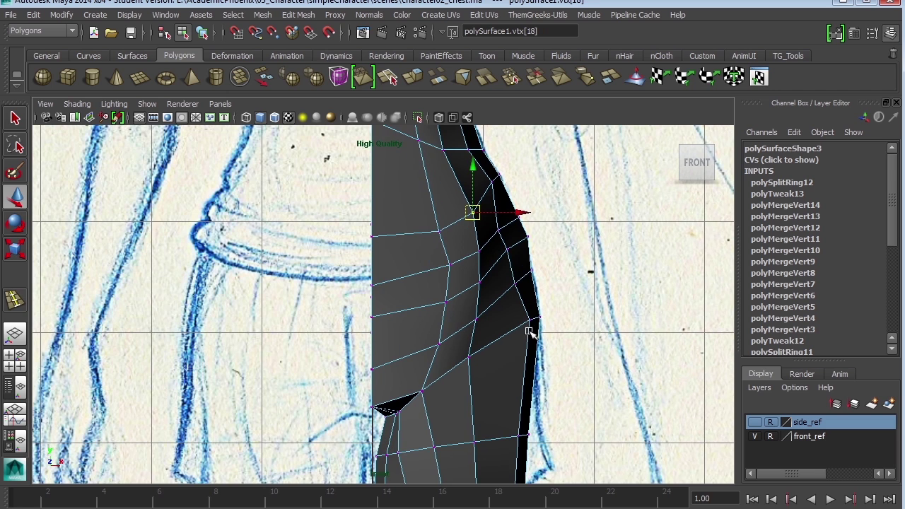
click(530, 322)
drag(530, 322, 498, 325)
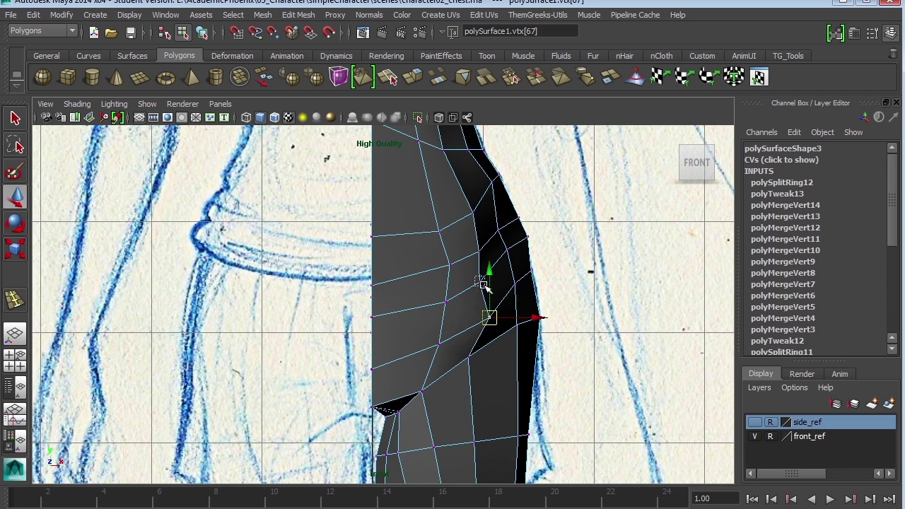
- Shift the inner columns of front hip vertices outward to space the hip edges evenly
click(480, 285)
drag(480, 285, 491, 280)
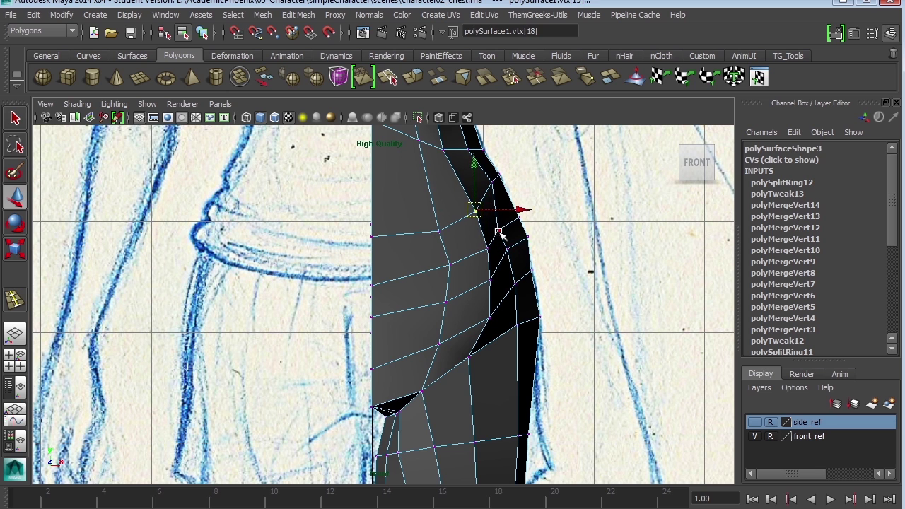
click(516, 250)
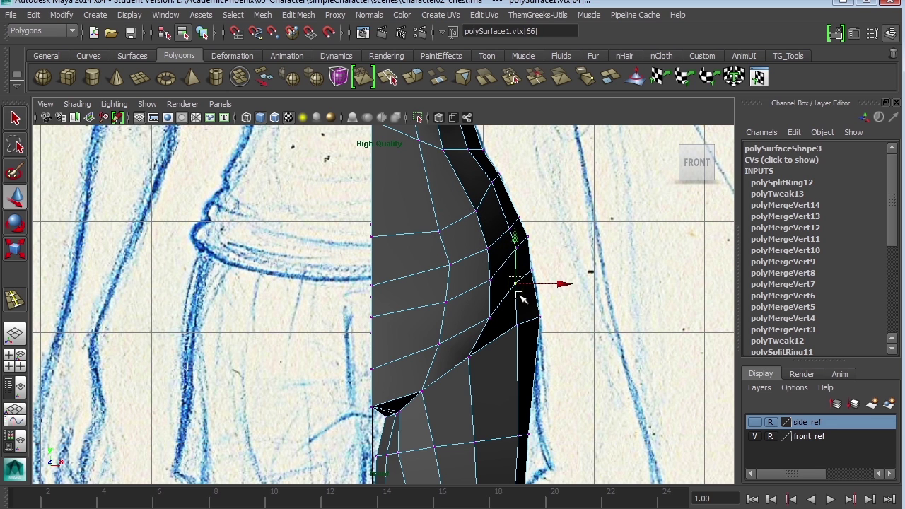
drag(519, 294, 526, 291)
- Insert an edge loop around the lower waist, just above the hips
alt+middle_drag(518, 325, 521, 390)
alt+middle_drag(503, 264, 511, 337)
alt+right_drag(512, 337, 489, 298)
alt+middle_drag(463, 316, 508, 284)
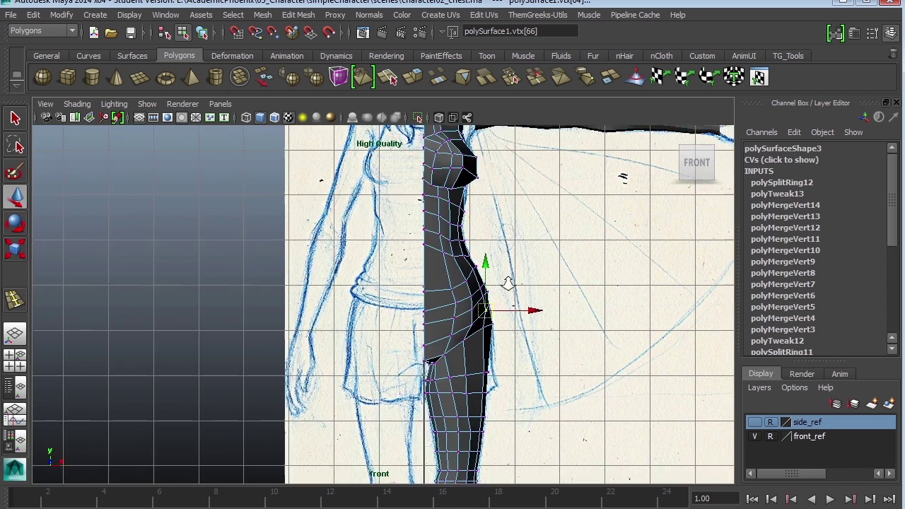
alt+right_drag(507, 284, 518, 286)
alt+middle_drag(439, 271, 445, 301)
alt+middle_drag(497, 283, 515, 318)
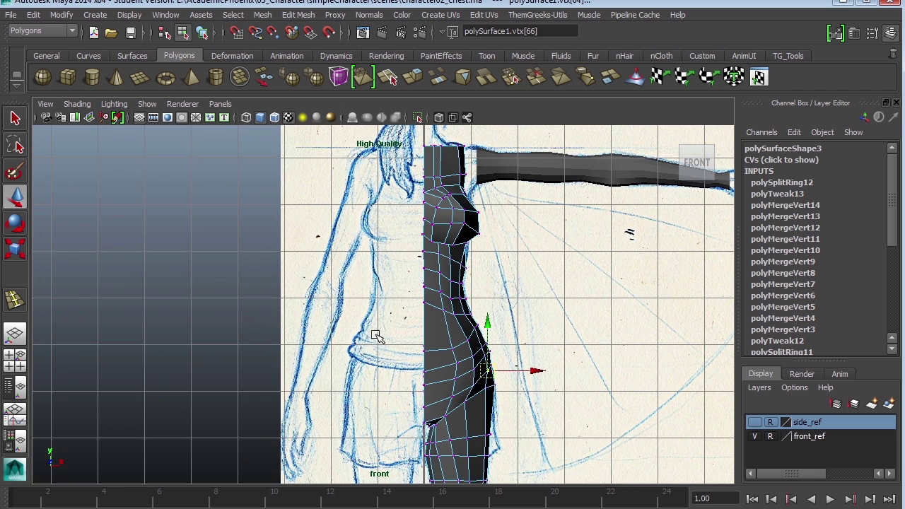
click(17, 304)
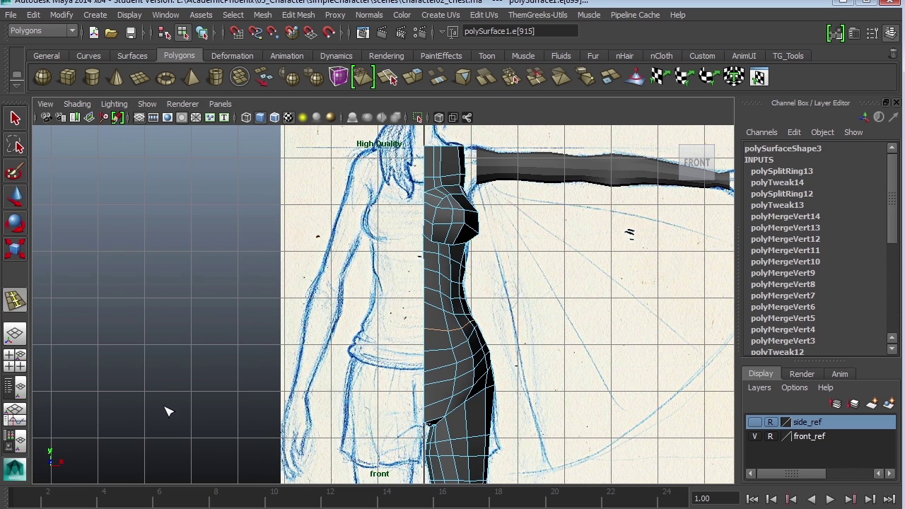
key(q)
- Leave component selection and preview the body mesh smoothed
right_drag(454, 321, 521, 303)
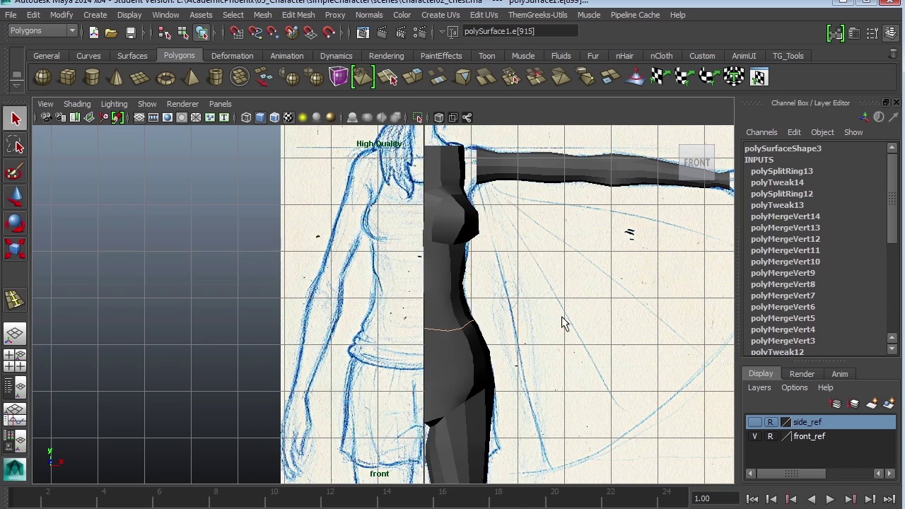
click(564, 320)
click(479, 355)
key(3)
click(570, 394)
key(space)
key(space)
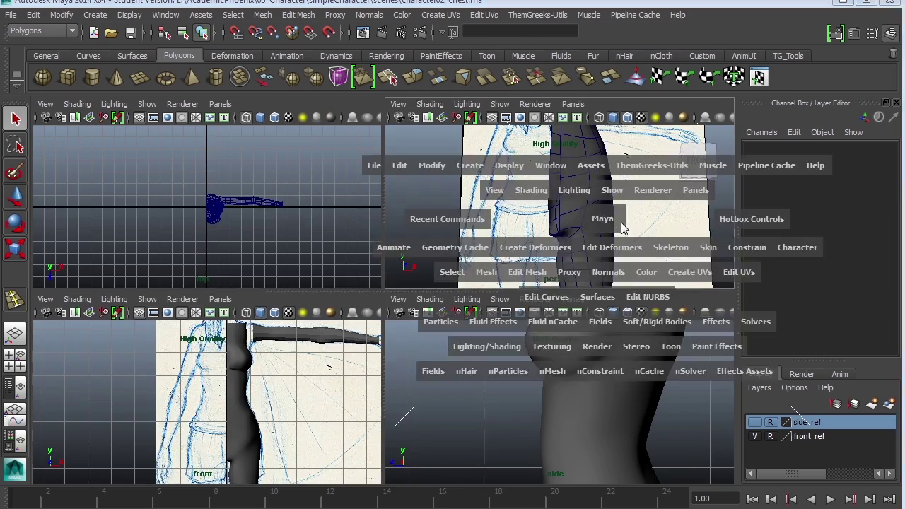
- Turn off the smooth preview and reposition the neighbouring edges along the underside of the crotch in the perspective view
alt+drag(586, 318, 397, 340)
right_drag(397, 327, 365, 323)
alt+drag(364, 323, 410, 384)
key(1)
alt+drag(422, 339, 488, 311)
click(508, 303)
shift+click(486, 307)
shift+click(443, 317)
key(r)
key(w)
alt+drag(488, 312, 473, 347)
- Adjust the remaining edges of the crotch strip one at a time, moving the last one slightly down
click(401, 349)
alt+drag(400, 349, 375, 356)
alt+drag(374, 357, 429, 356)
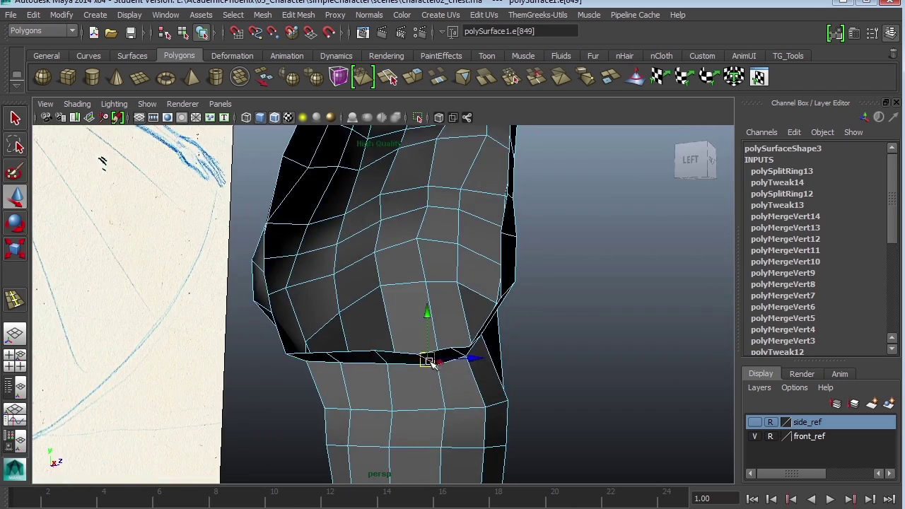
click(382, 356)
alt+drag(334, 362, 398, 357)
alt+drag(475, 375, 565, 335)
click(436, 355)
drag(462, 315, 463, 327)
alt+drag(463, 327, 363, 327)
- Lower the centre-line vertex at the bottom front of the groin slightly
right_drag(364, 327, 342, 321)
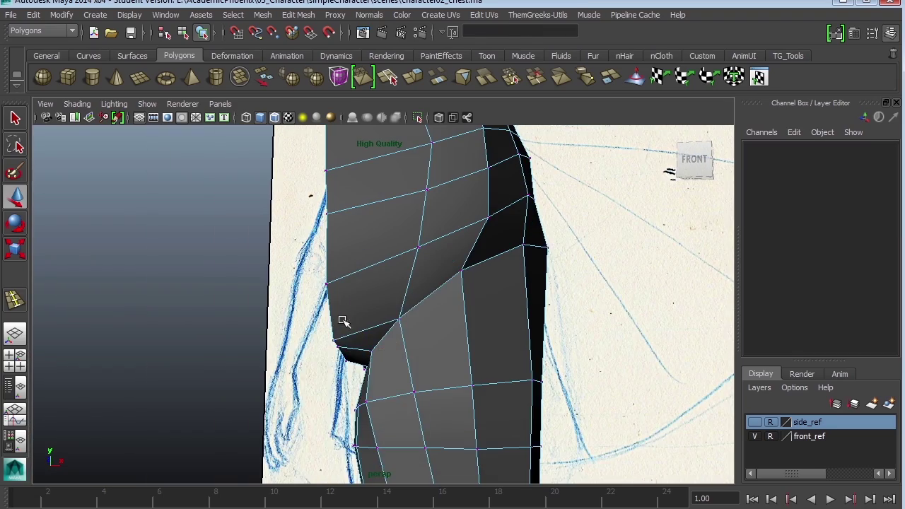
click(335, 340)
drag(335, 302, 336, 308)
alt+drag(336, 308, 387, 352)
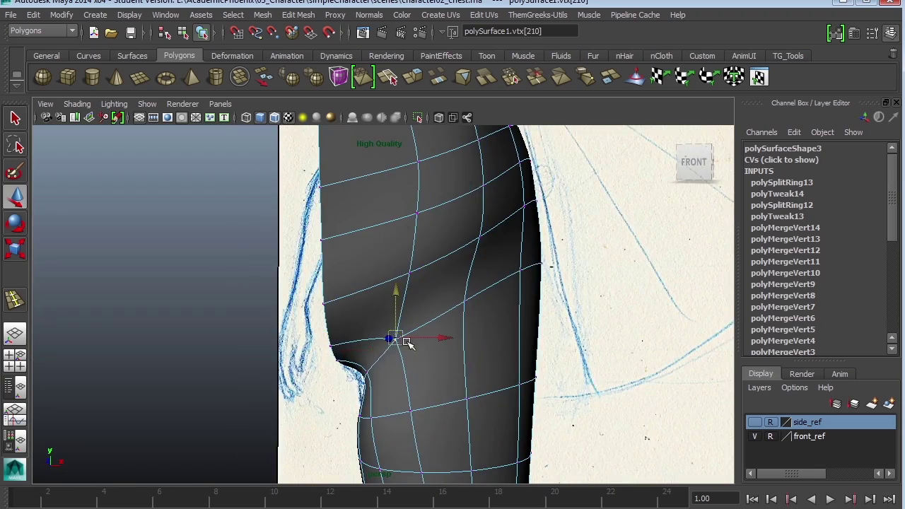
- Reposition the vertices along the crease between torso and thigh and at the outer hip to smooth the leg transition
alt+drag(406, 342, 507, 322)
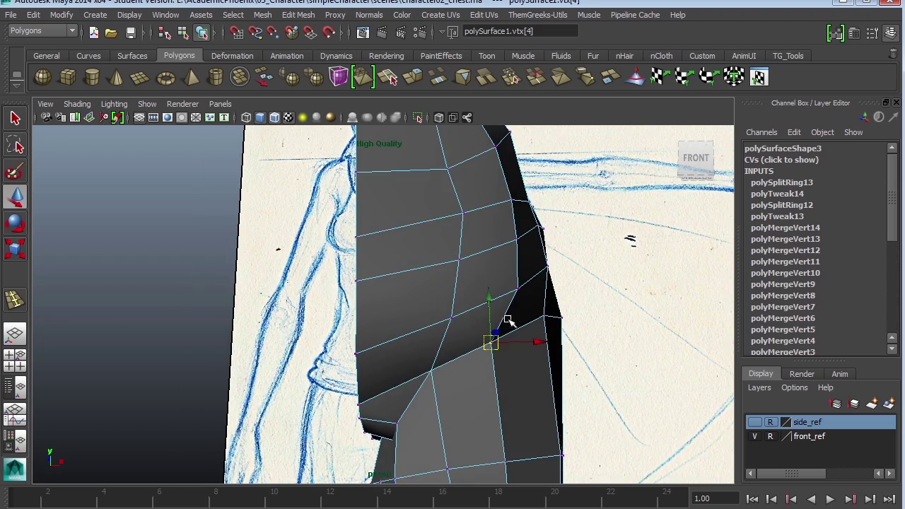
mouse_move(422, 380)
alt+mouse_down()
mouse_move(487, 370)
mouse_move(420, 349)
mouse_move(486, 347)
mouse_move(495, 360)
mouse_move(399, 376)
mouse_move(463, 364)
mouse_move(442, 372)
alt+mouse_up()
alt+right_drag(442, 371, 571, 389)
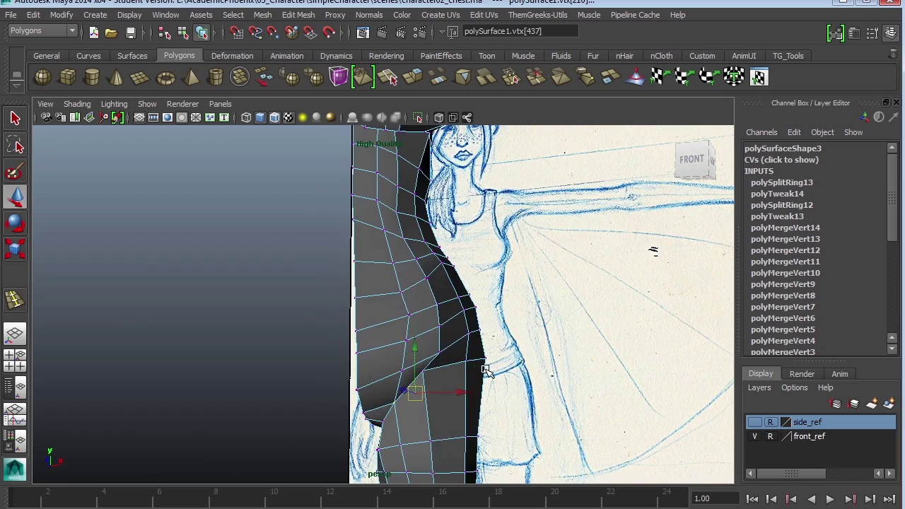
mouse_move(497, 400)
alt+mouse_down()
mouse_move(334, 384)
mouse_move(396, 377)
mouse_move(267, 398)
mouse_move(357, 329)
mouse_move(333, 333)
alt+mouse_up()
mouse_move(333, 333)
mouse_down()
mouse_move(339, 350)
mouse_move(290, 347)
mouse_up()
mouse_move(319, 361)
alt+mouse_down()
mouse_move(301, 374)
mouse_move(322, 359)
alt+mouse_up()
click(337, 271)
mouse_move(294, 269)
alt+mouse_down()
mouse_move(545, 280)
mouse_move(255, 258)
alt+mouse_up()
- Hide the front_ref layer and reshape the buttock vertices from the back and side
click(758, 438)
alt+drag(459, 417, 372, 265)
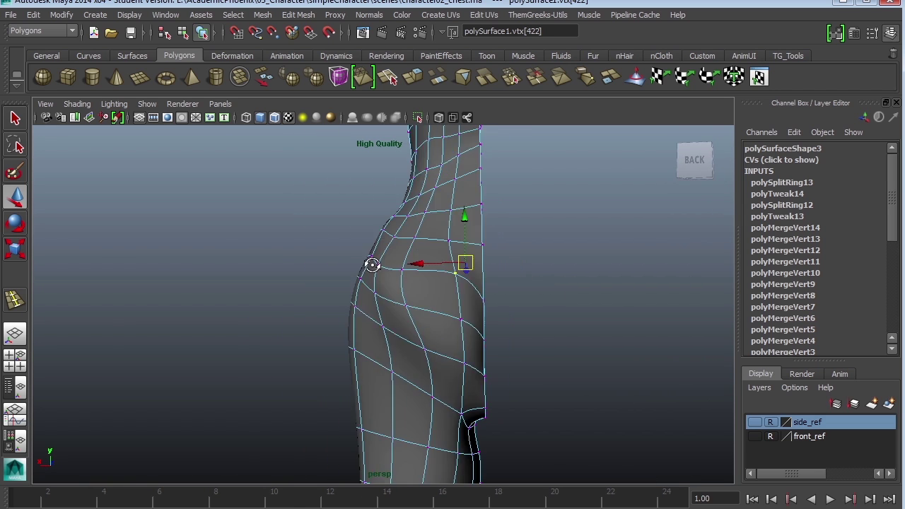
alt+drag(362, 325, 332, 333)
drag(331, 333, 328, 347)
alt+drag(368, 353, 574, 384)
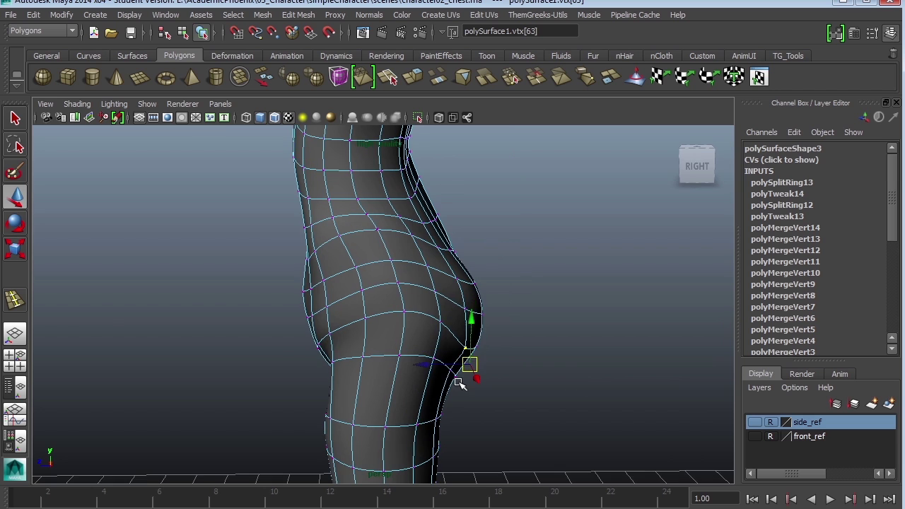
alt+drag(458, 382, 503, 377)
click(376, 354)
click(377, 355)
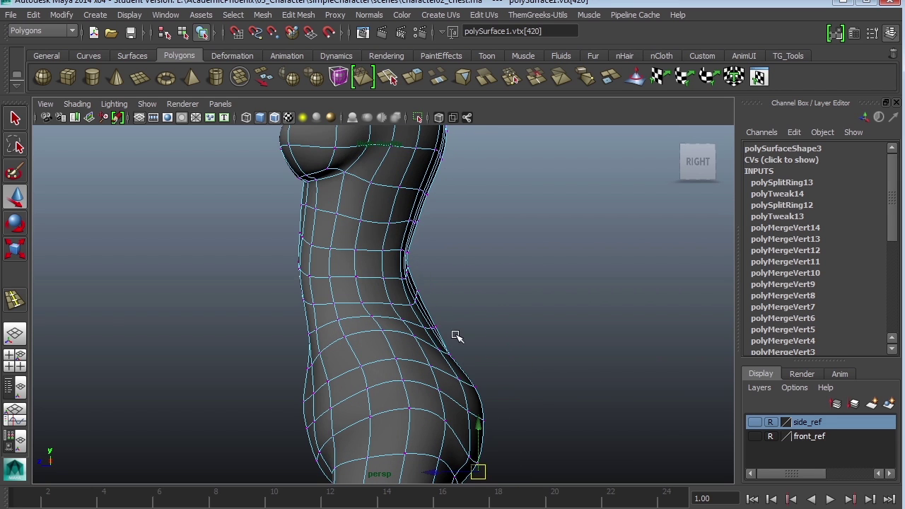
- Adjust the lower back's rear vertices and edge in the side view, moving the edge forward to smooth the curve
key(space)
key(space)
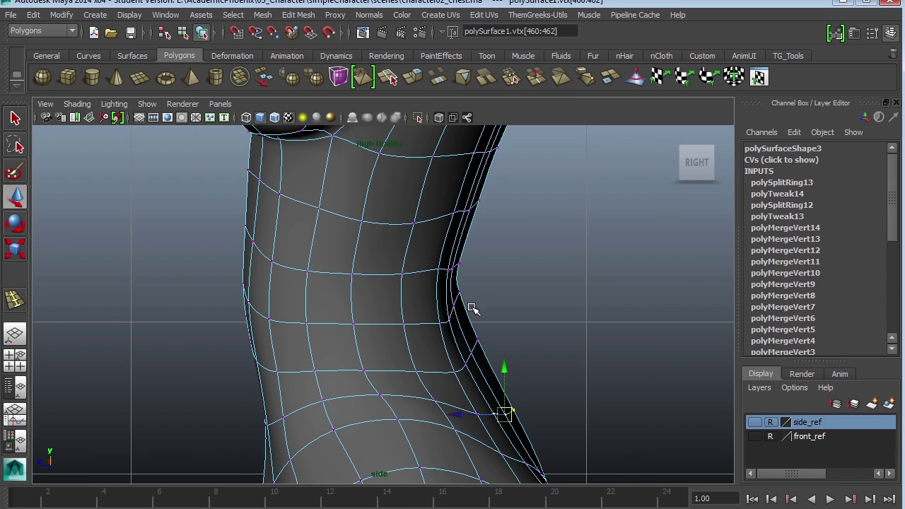
alt+middle_drag(471, 309, 478, 292)
right_drag(491, 308, 495, 275)
click(511, 359)
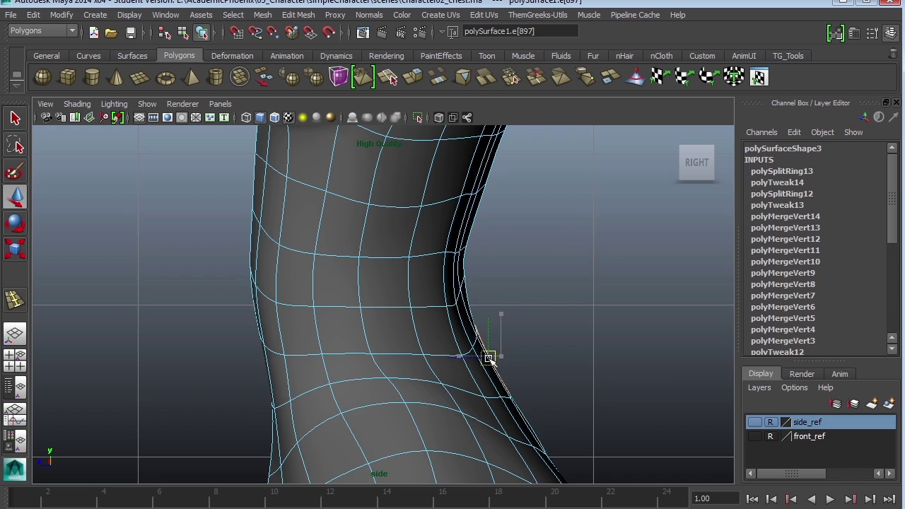
- Turn off the smooth preview and move the vertical edges of the lower and upper back sideways for more even spacing
key(1)
key(space)
key(space)
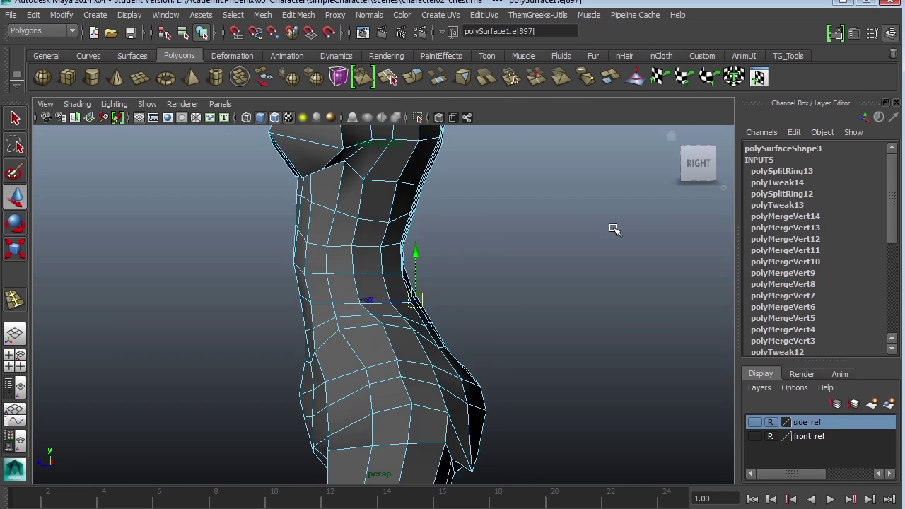
alt+drag(382, 276, 541, 302)
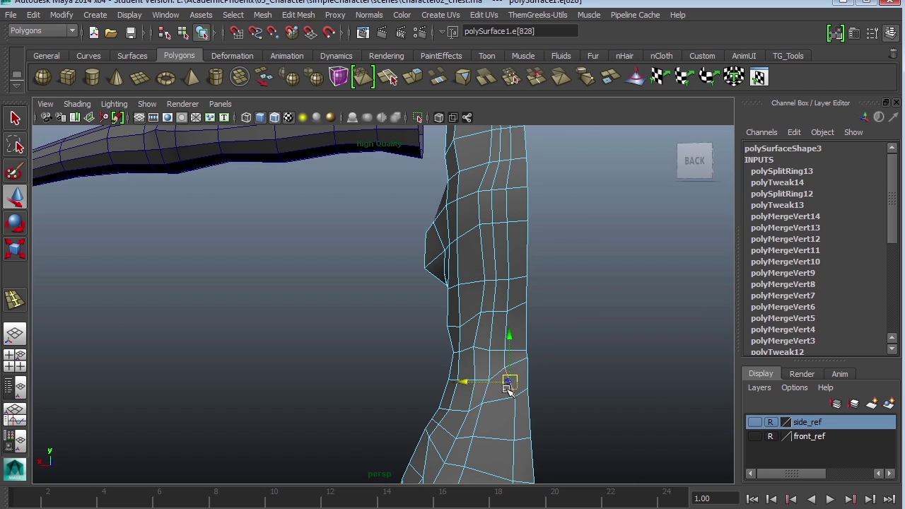
alt+drag(527, 324, 511, 305)
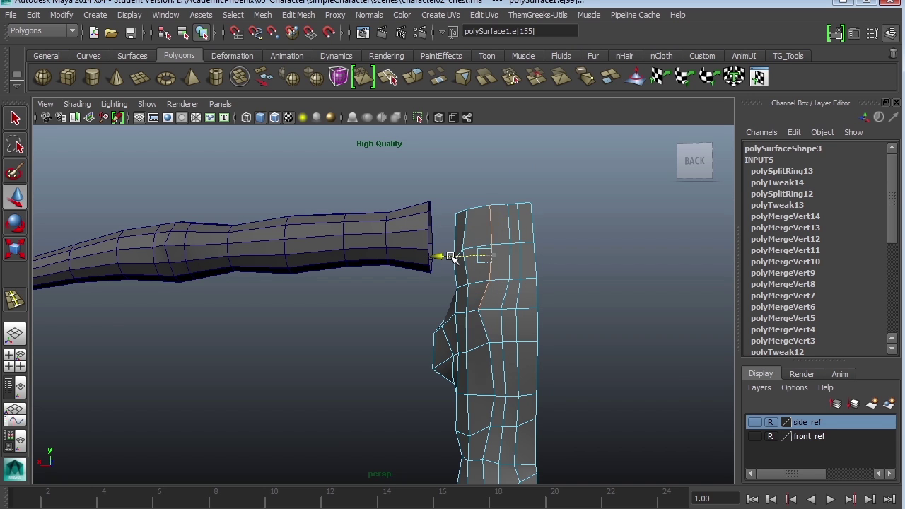
alt+drag(484, 331, 457, 371)
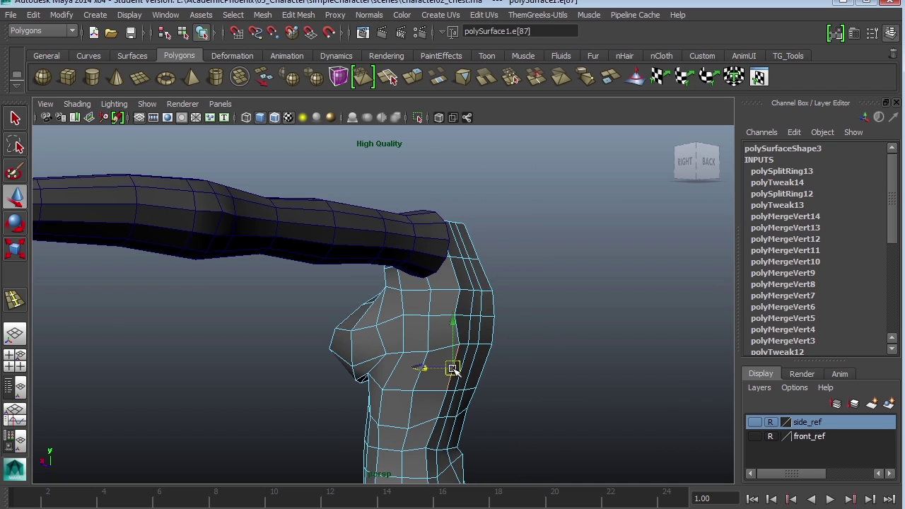
- Select further vertical edges along the back and side of the ribcage and shift them to even out the columns
alt+drag(443, 410, 401, 400)
alt+drag(527, 373, 461, 375)
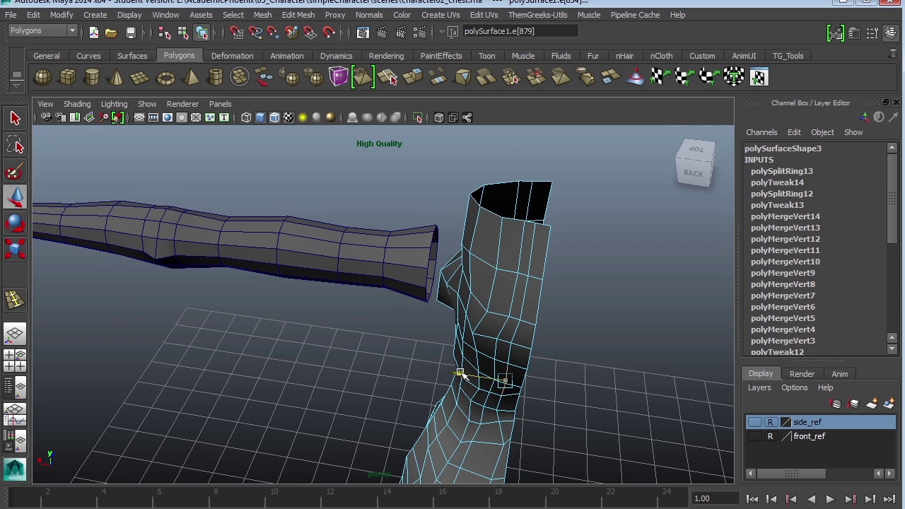
shift+click(534, 339)
alt+drag(535, 357, 481, 329)
drag(502, 325, 494, 326)
alt+drag(492, 336, 452, 341)
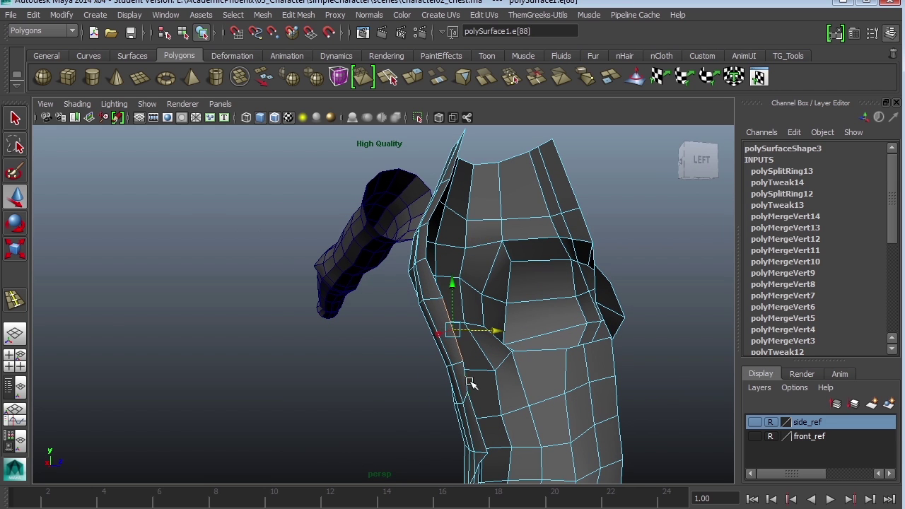
- Shift another vertical edge on the lower back sideways to even the spacing, and select a vertex at the back of the hip
click(474, 413)
drag(516, 421, 503, 420)
alt+drag(495, 410, 529, 354)
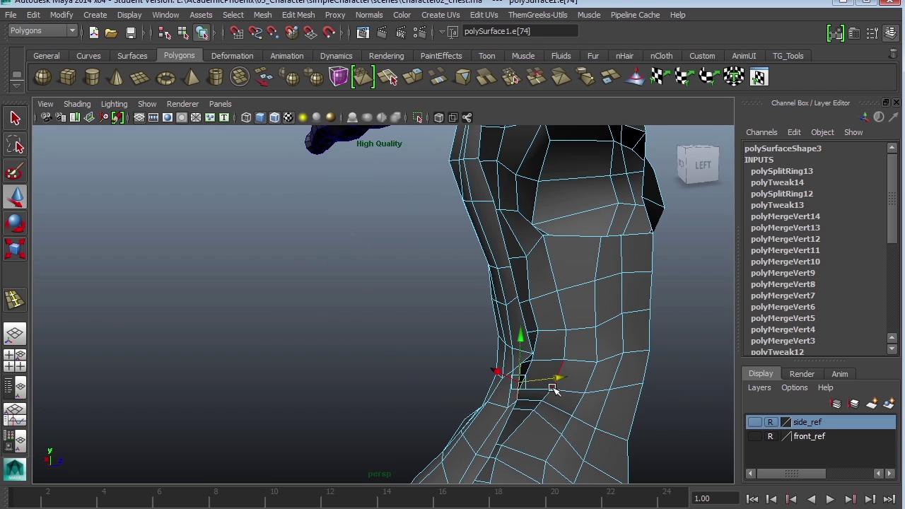
alt+drag(529, 391, 545, 307)
right_drag(544, 307, 495, 306)
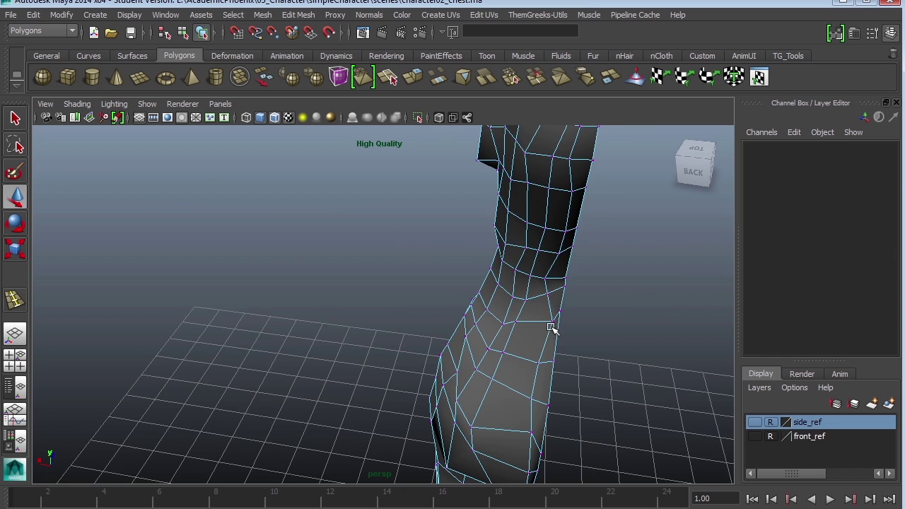
click(554, 323)
alt+drag(546, 318, 477, 325)
alt+drag(439, 367, 388, 367)
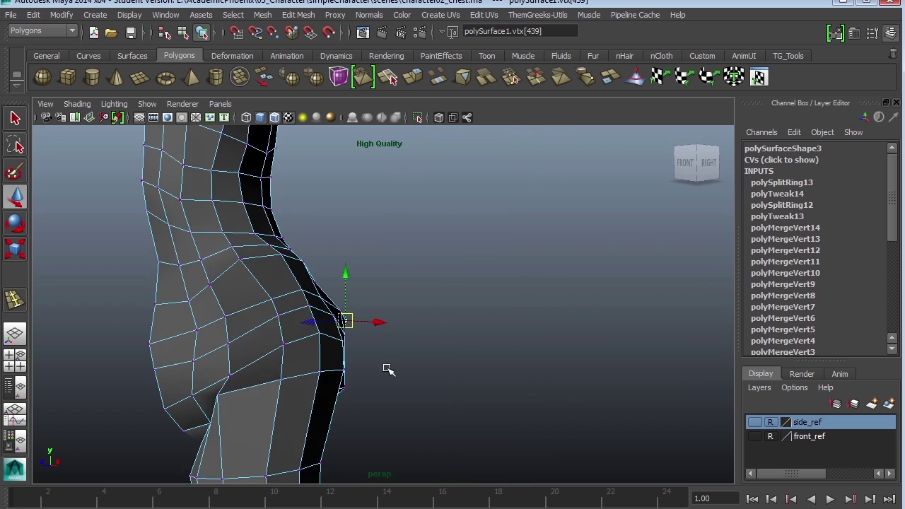
- Move the top and upper chest vertices of the front column toward the shoulder to even out the columns
alt+right_drag(532, 401, 457, 348)
alt+drag(456, 347, 378, 349)
alt+right_drag(377, 349, 456, 389)
alt+middle_drag(457, 389, 587, 391)
click(409, 270)
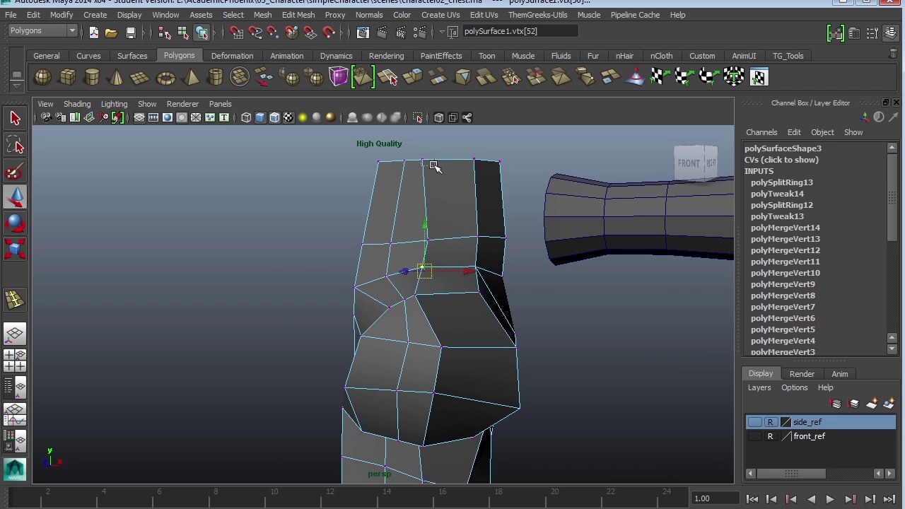
click(426, 239)
click(428, 267)
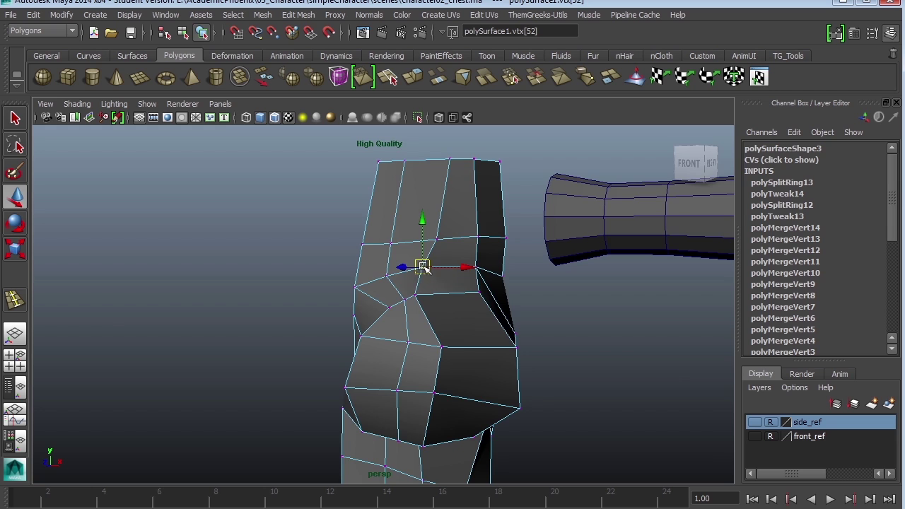
alt+drag(594, 334, 320, 284)
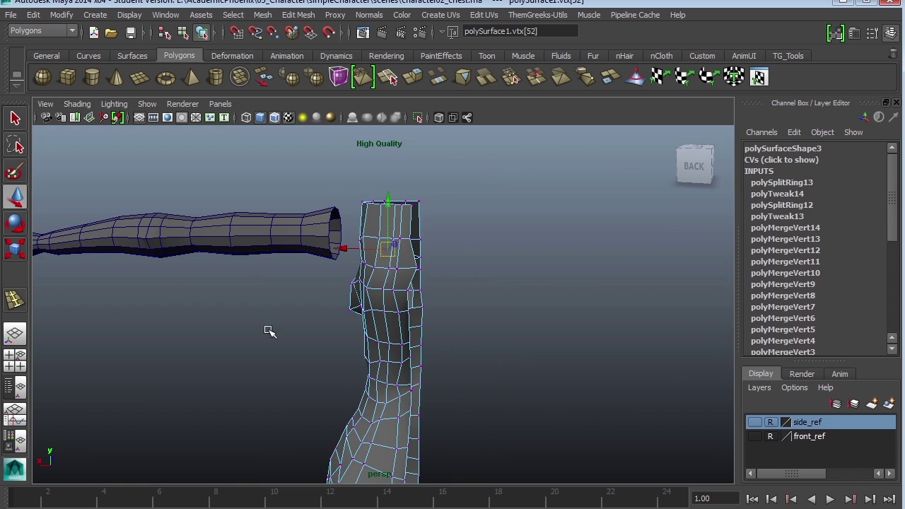
alt+drag(269, 331, 447, 317)
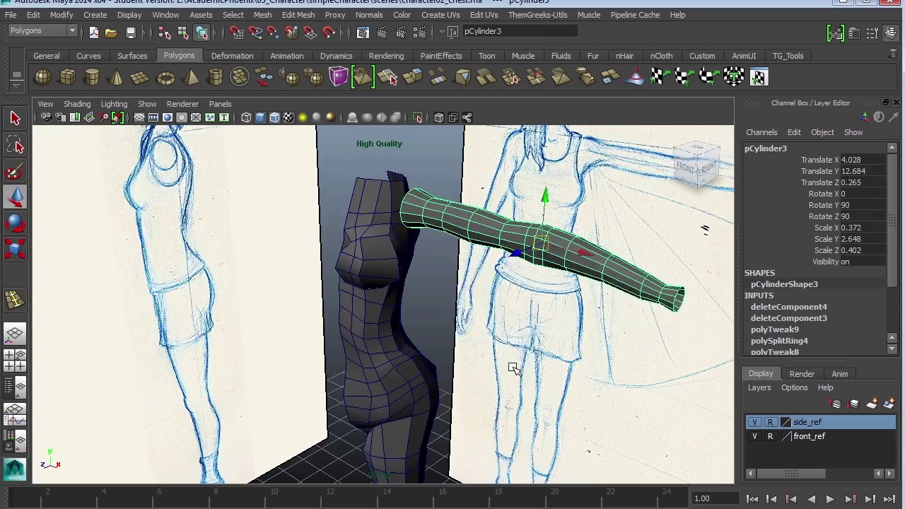
- Delete the torso's side faces at the shoulder to open a hole for attaching the arm
alt+drag(495, 318, 534, 432)
right_drag(391, 307, 395, 359)
click(389, 359)
alt+drag(389, 360, 372, 245)
shift+click(339, 244)
shift+click(369, 235)
alt+middle_drag(372, 245, 347, 170)
shift+click(514, 358)
key(Delete)
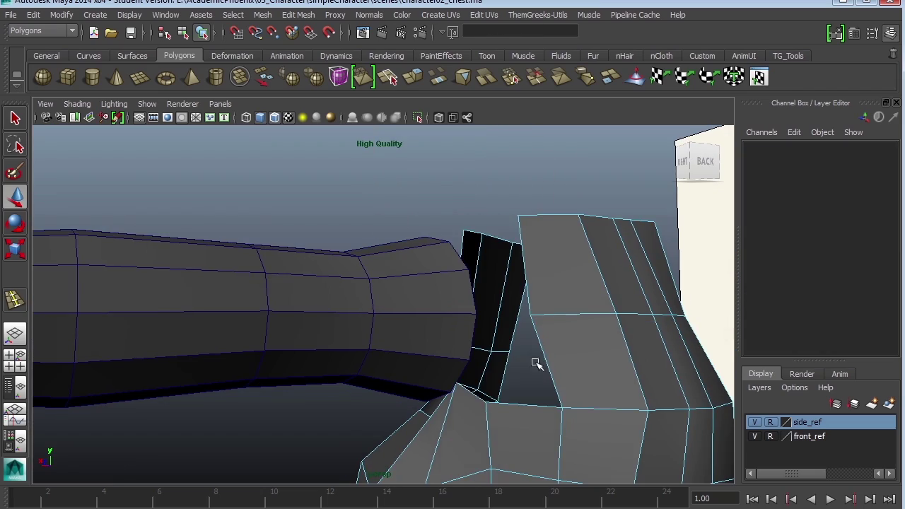
- Insert a horizontal edge loop across the upper chest and a matching one across the upper back
mouse_move(487, 382)
alt+mouse_down()
mouse_move(410, 388)
mouse_move(499, 387)
mouse_move(512, 413)
mouse_move(359, 410)
mouse_move(305, 325)
mouse_move(380, 327)
mouse_move(368, 333)
alt+mouse_up()
click(397, 323)
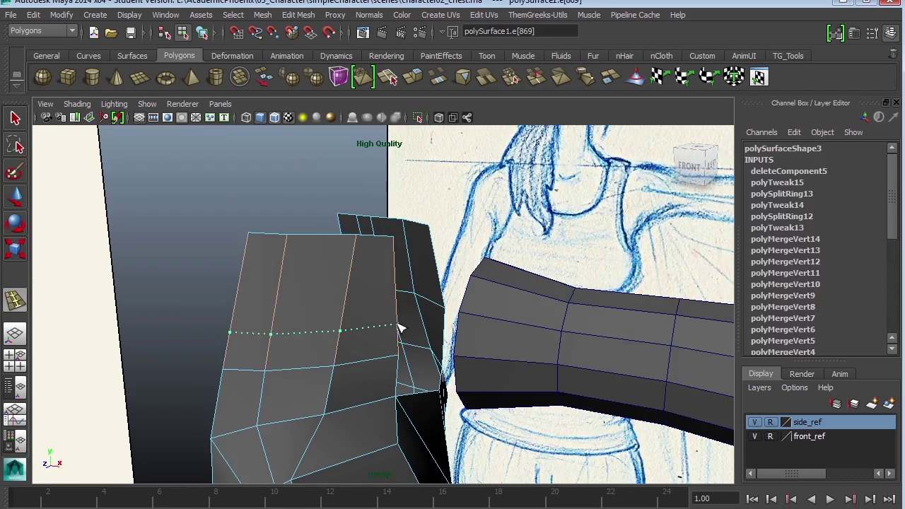
click(440, 274)
alt+drag(440, 274, 459, 217)
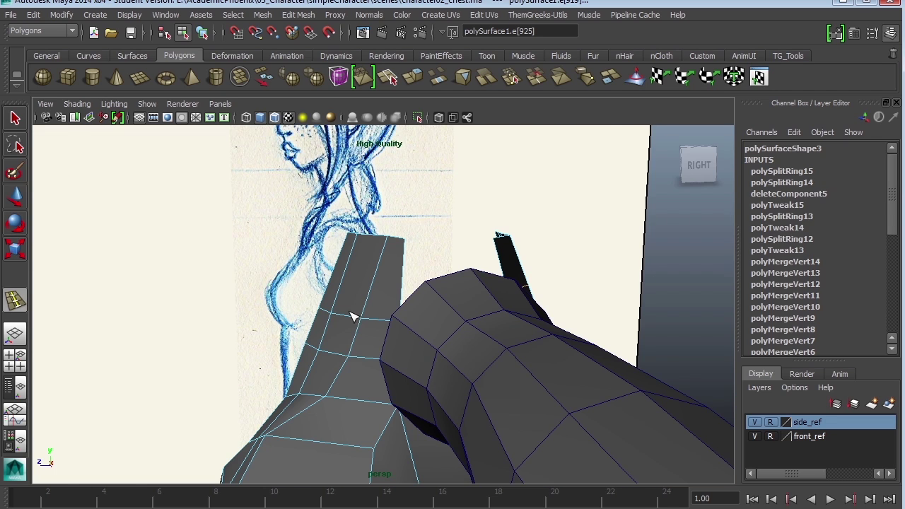
alt+drag(353, 317, 80, 311)
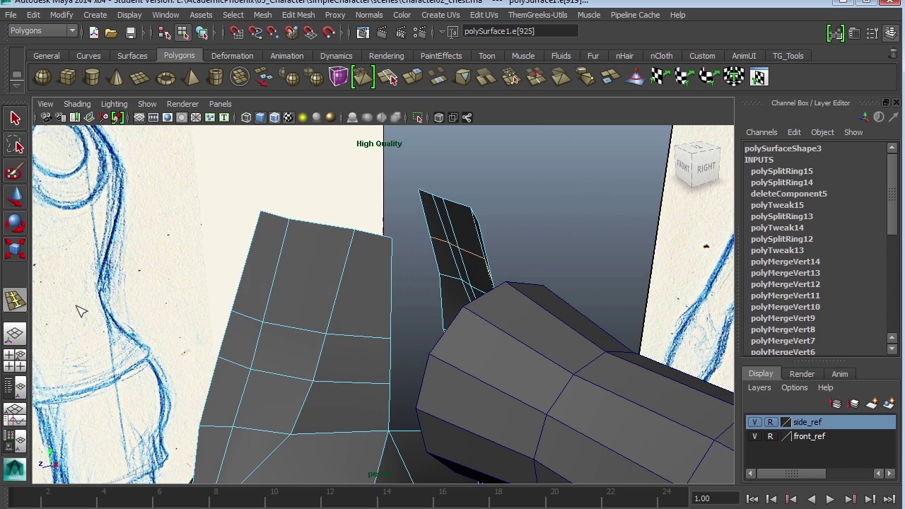
- Extrude the top border edges of the upper chest toward the back, about -0.43 in Z, to form the shoulder top
key(q)
alt+middle_drag(366, 244, 360, 283)
click(368, 273)
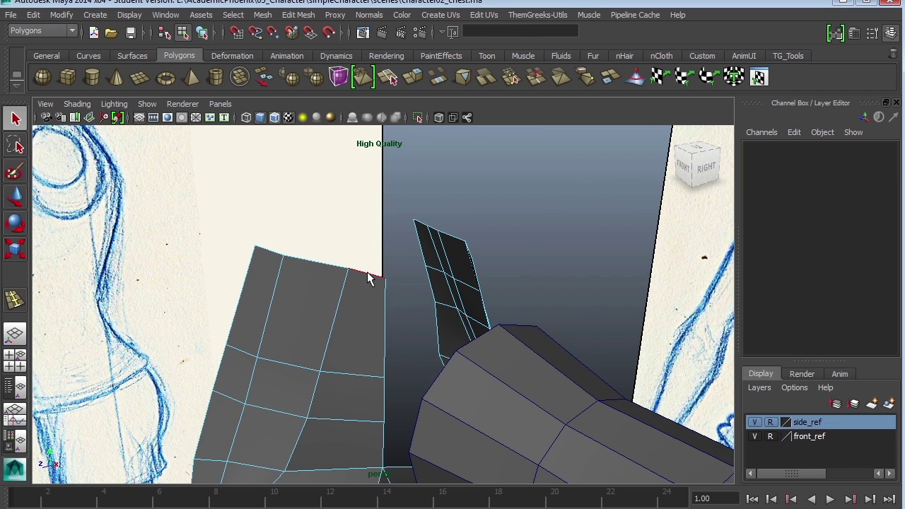
alt+drag(333, 250, 327, 156)
click(298, 14)
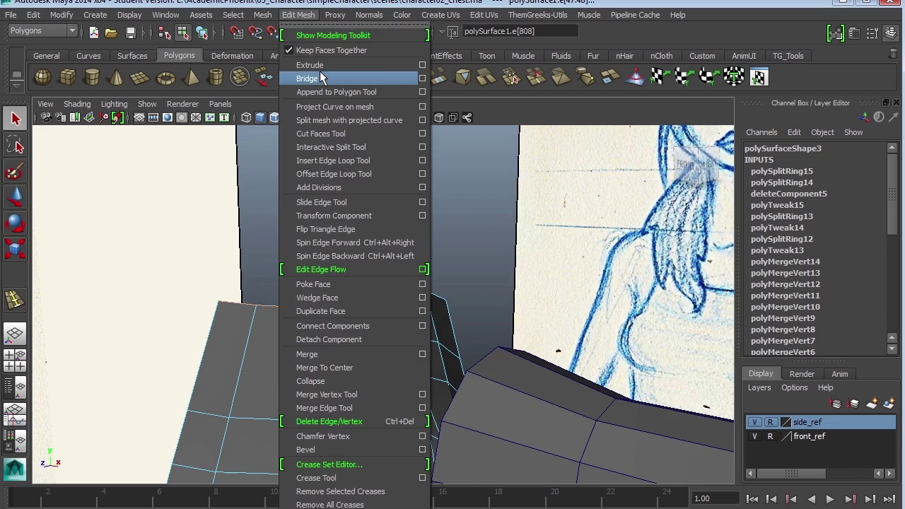
click(311, 62)
alt+drag(353, 233, 391, 182)
click(390, 182)
drag(282, 278, 597, 370)
- Merge the vertices of the extruded shoulder strip onto the top border of the back with the Merge Vertex Tool
alt+drag(559, 197, 333, 142)
click(298, 14)
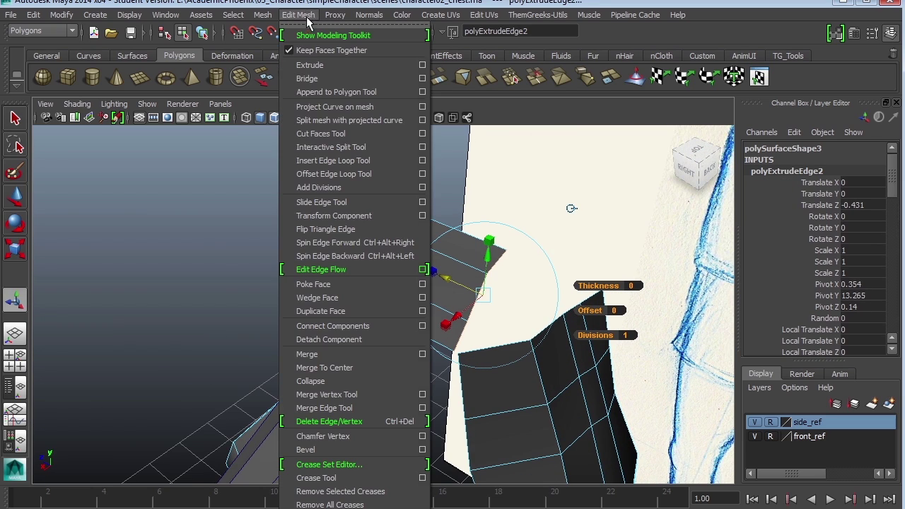
click(357, 396)
alt+drag(520, 354, 527, 397)
drag(450, 360, 453, 364)
drag(466, 326, 526, 352)
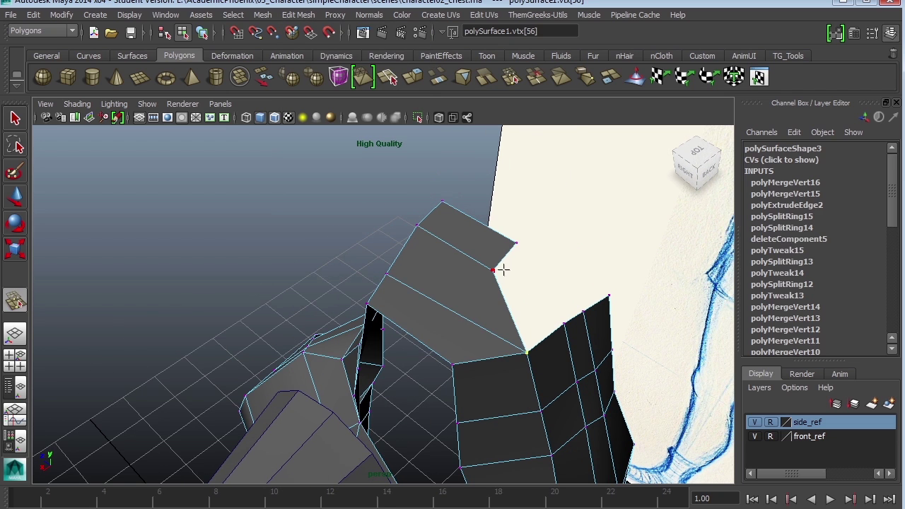
drag(493, 270, 563, 323)
alt+drag(614, 288, 582, 375)
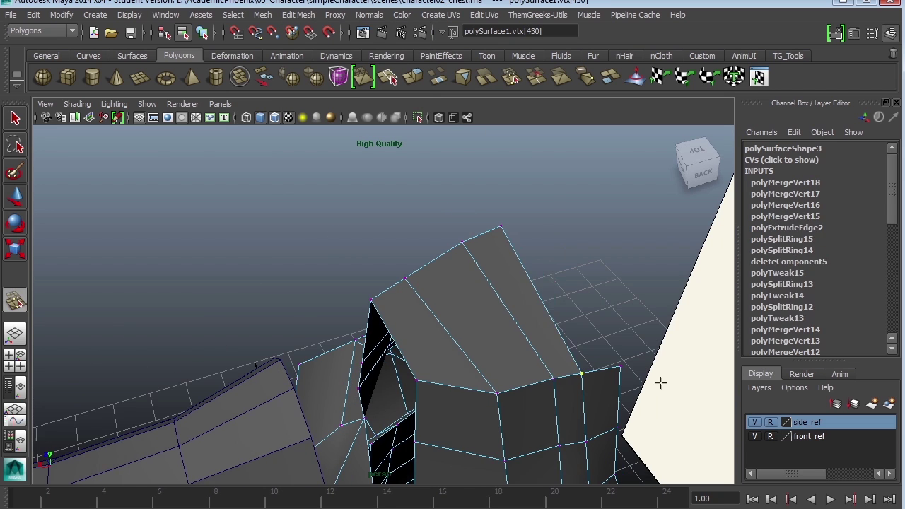
alt+drag(661, 382, 490, 367)
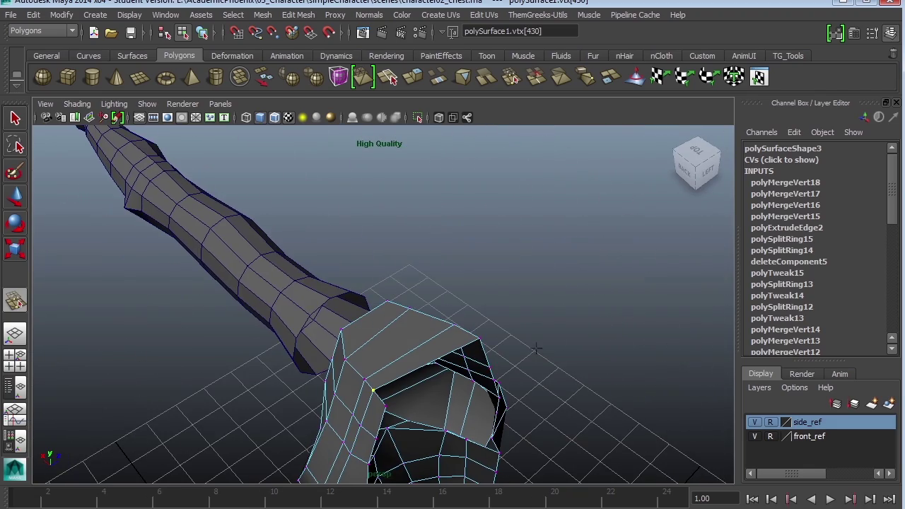
- Insert an edge loop along the top of the shoulder and further loops across the upper chest and upper back
alt+drag(338, 371, 392, 266)
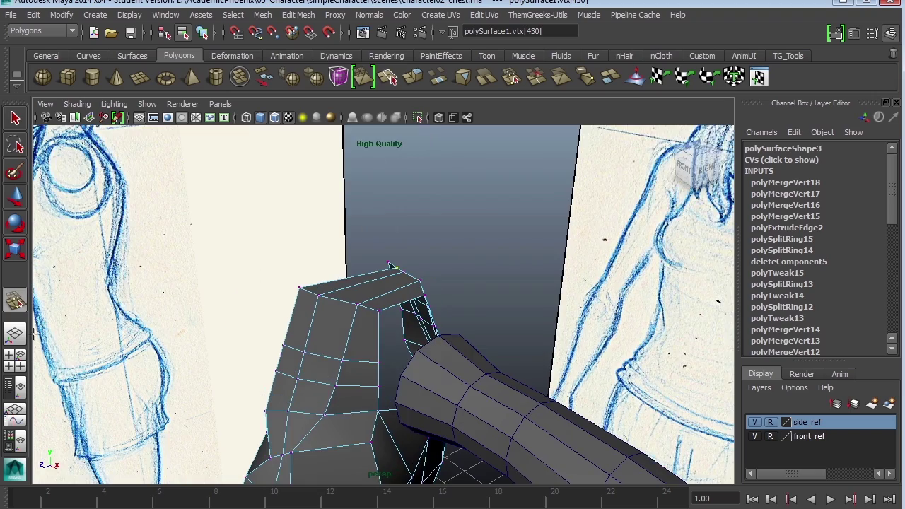
click(311, 16)
click(375, 161)
alt+drag(478, 347, 406, 252)
click(402, 246)
alt+drag(388, 196, 375, 278)
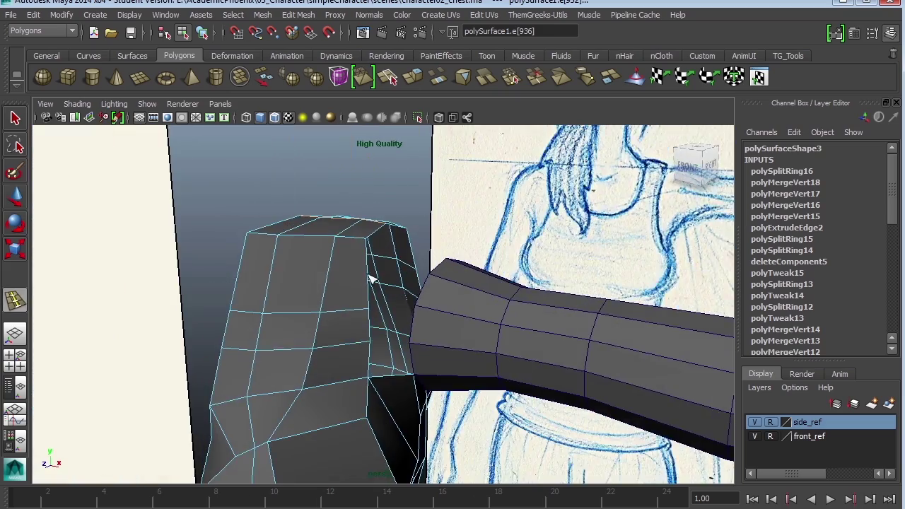
alt+drag(373, 283, 461, 345)
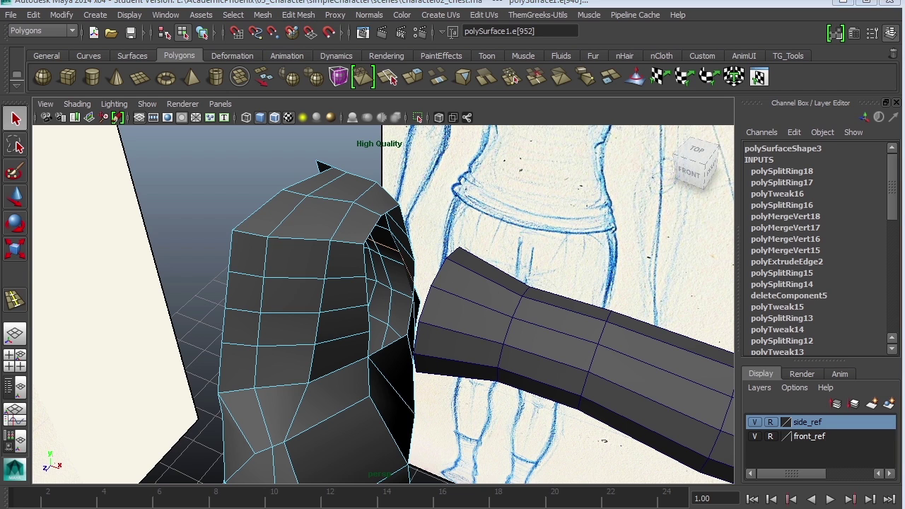
- Save the scene under the new name character05_arm.ma
click(298, 14)
click(375, 394)
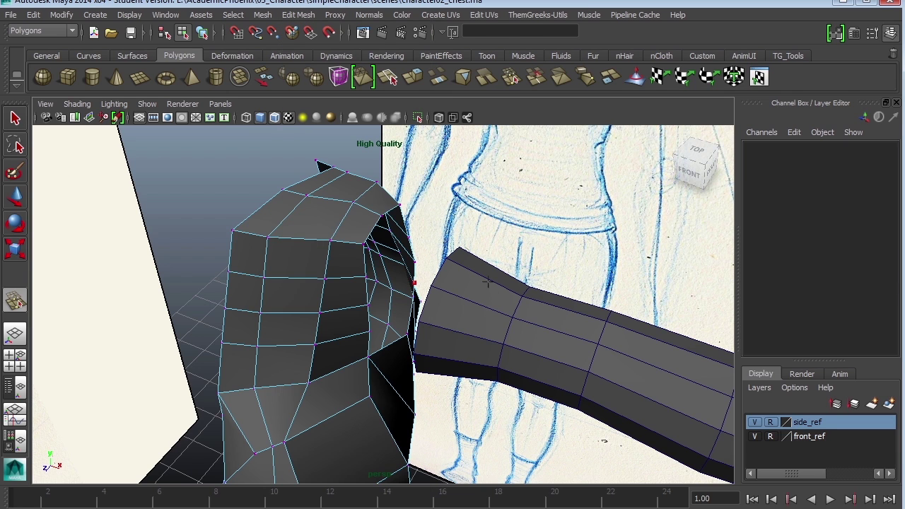
click(12, 15)
click(46, 85)
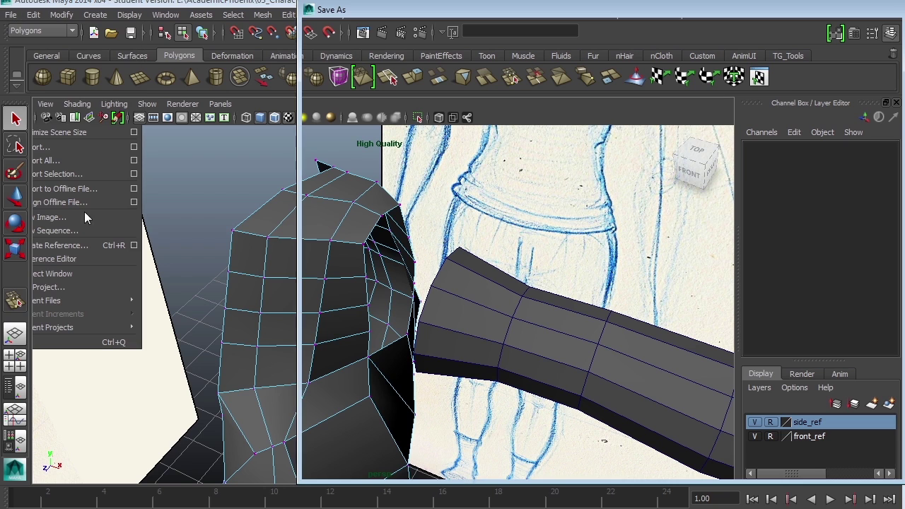
- Select the torso and arm meshes and combine them into one object
right_drag(365, 237, 424, 212)
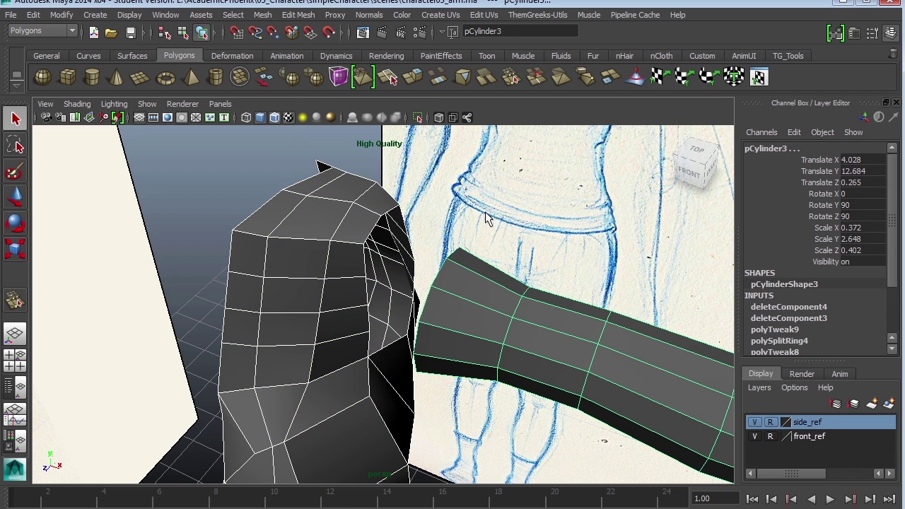
click(305, 19)
mouse_move(265, 16)
click(303, 36)
- Merge the arm's lower front border vertices onto the front edge of the shoulder opening with the Merge Vertex Tool
click(304, 16)
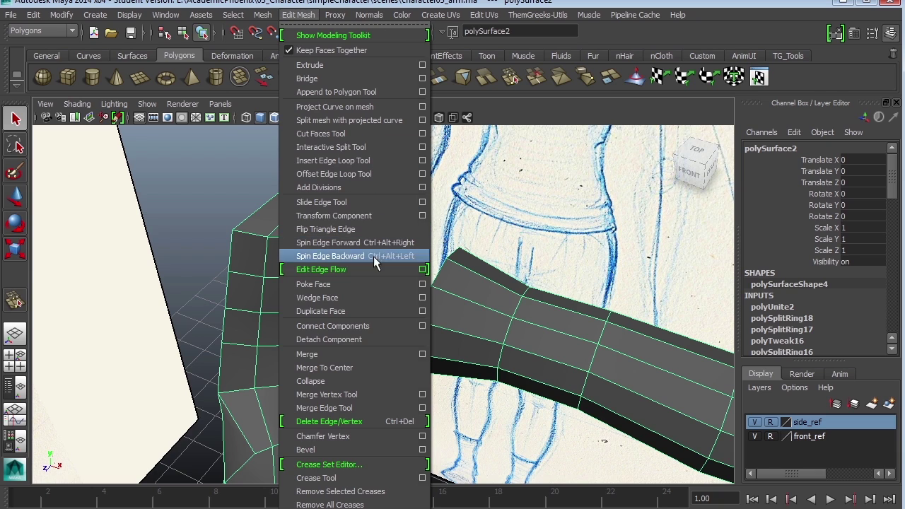
click(373, 397)
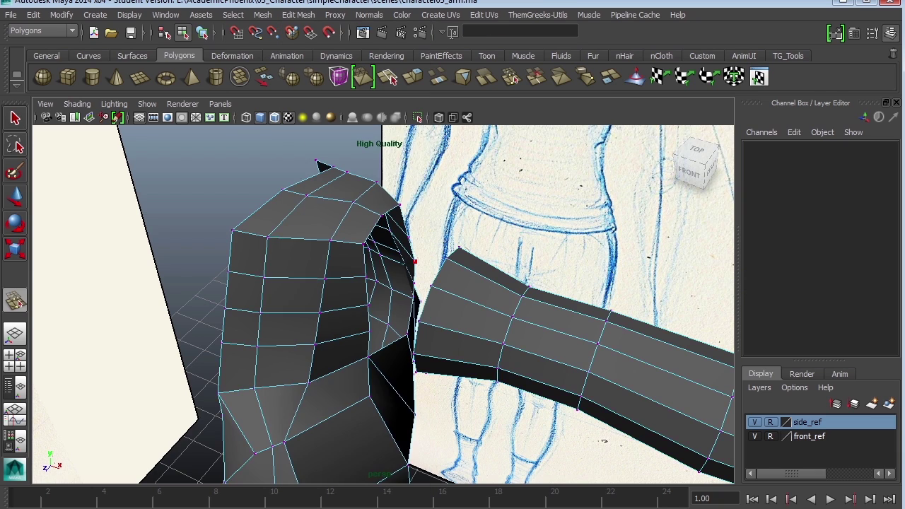
alt+drag(452, 396, 488, 379)
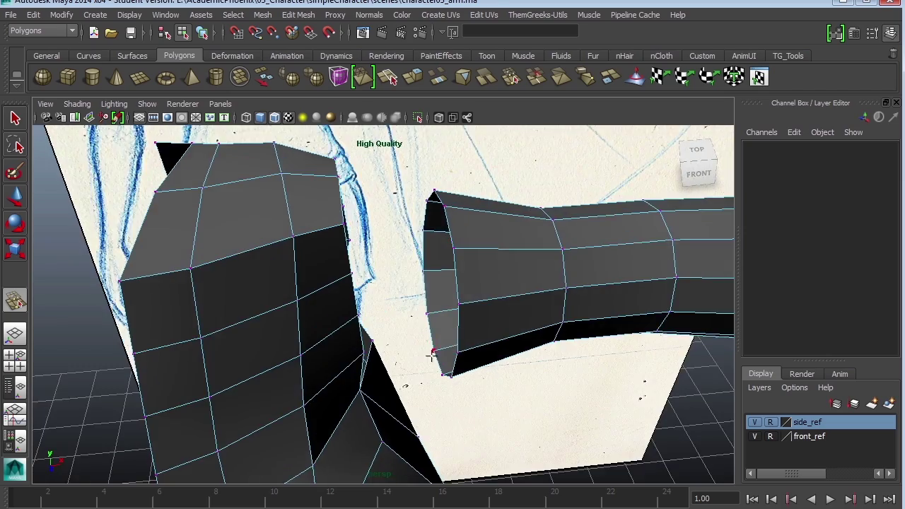
drag(433, 357, 375, 337)
alt+drag(494, 383, 417, 343)
drag(458, 429, 357, 428)
drag(453, 387, 362, 365)
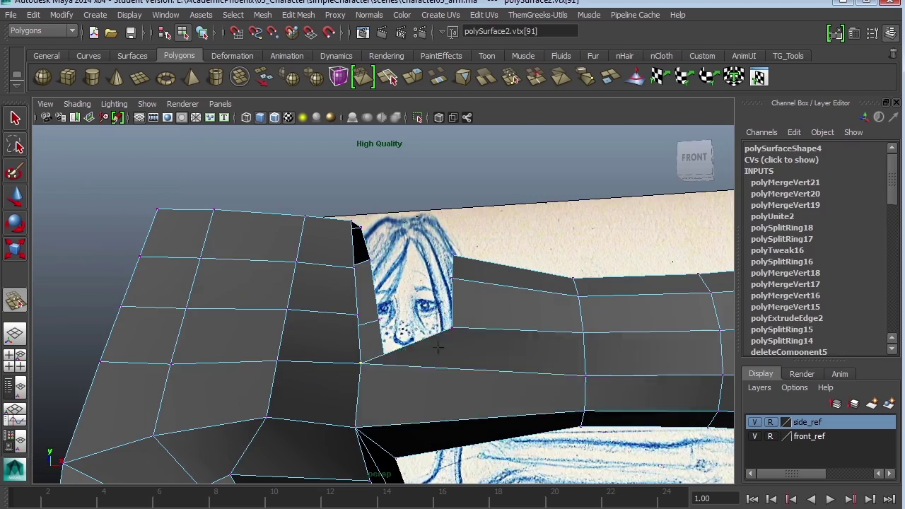
- Merge the arm's upper front and top border vertices onto the matching vertices of the shoulder opening
alt+drag(439, 347, 358, 312)
alt+drag(450, 299, 355, 266)
alt+drag(481, 266, 494, 334)
drag(423, 330, 349, 259)
alt+drag(456, 304, 503, 286)
drag(456, 284, 371, 236)
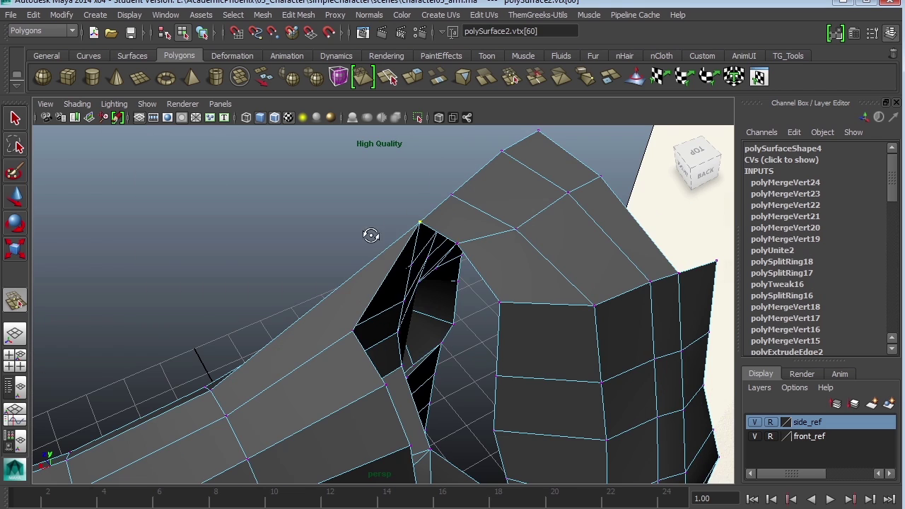
- Merge the arm's rear border vertices onto the back edge of the shoulder opening, undoing and redoing one wrong merge
drag(437, 268, 458, 244)
alt+drag(525, 289, 501, 230)
drag(363, 276, 525, 206)
drag(422, 264, 499, 351)
key(ctrl+z)
drag(425, 353, 503, 317)
alt+drag(477, 389, 540, 315)
alt+drag(540, 316, 529, 320)
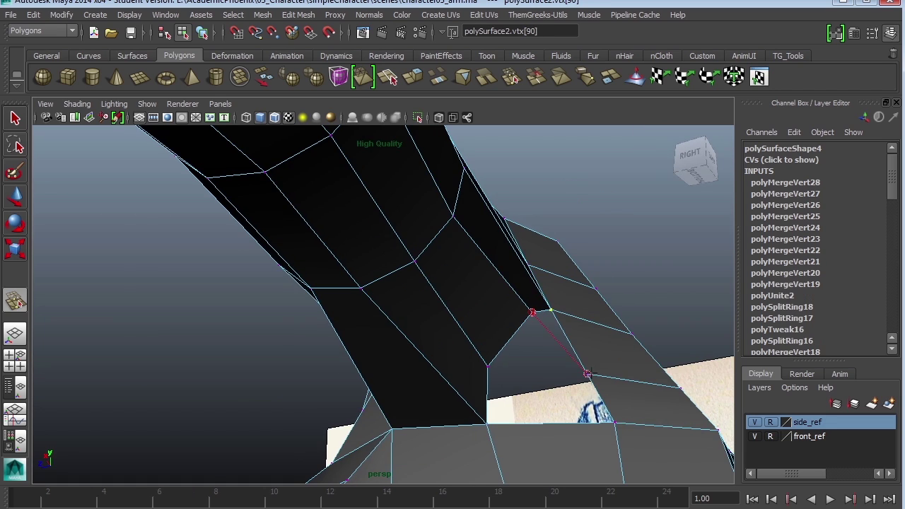
- Merge the remaining arm vertices at the back of the underarm onto the torso to close the gap, and leave the merge tool
drag(591, 372, 589, 374)
alt+drag(590, 373, 606, 440)
alt+drag(495, 269, 537, 304)
alt+right_drag(538, 304, 515, 300)
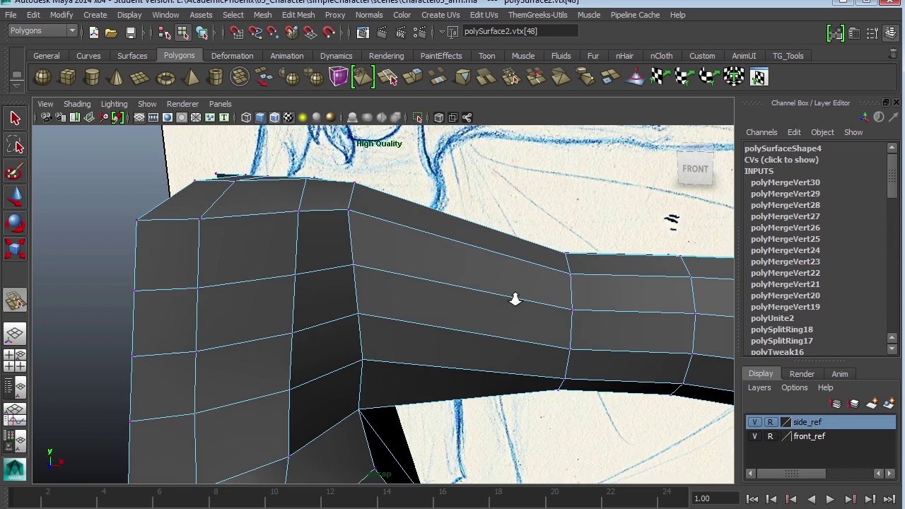
alt+drag(515, 300, 451, 283)
key(q)
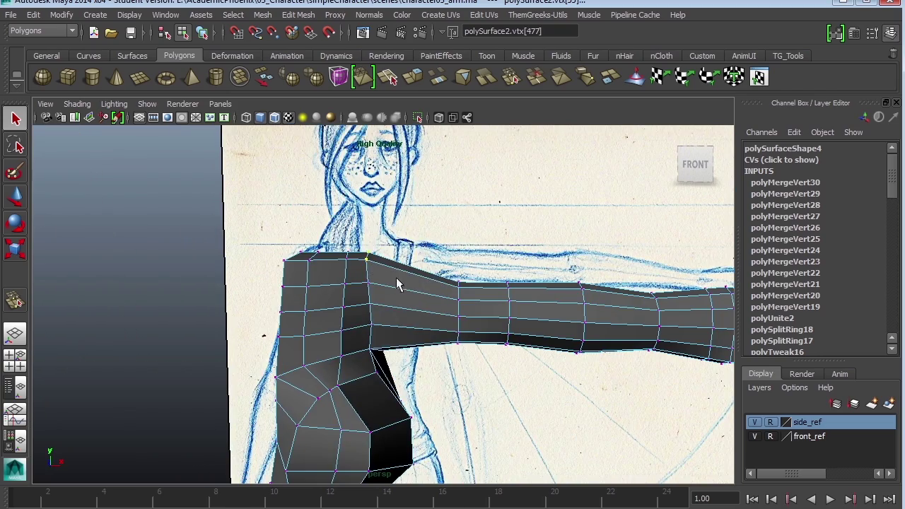